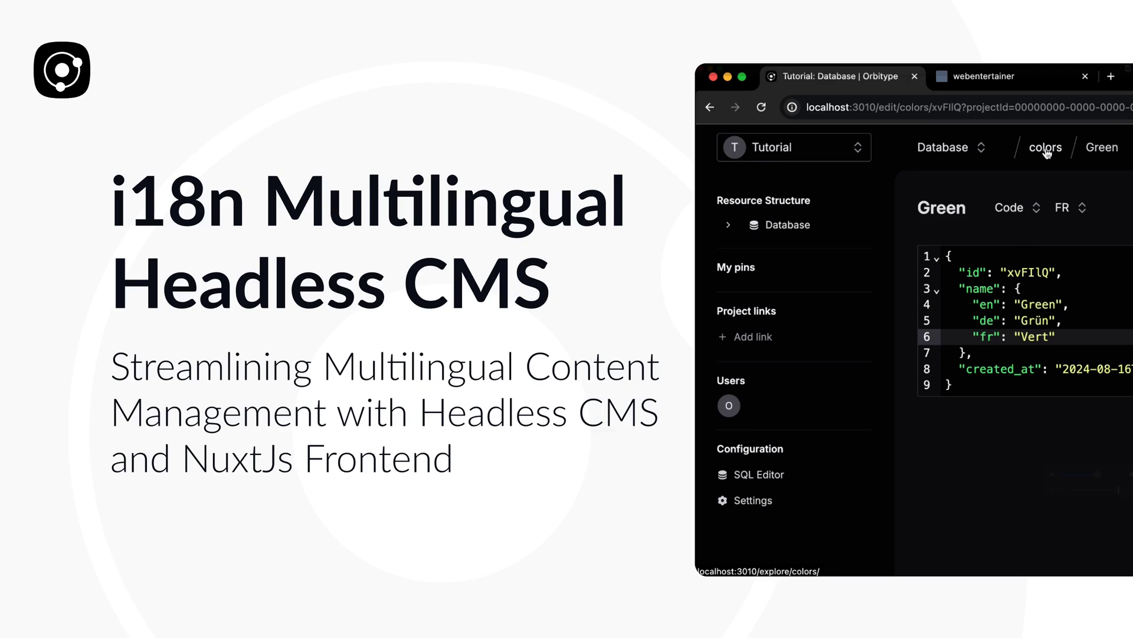
# Step: Go back from the Green record editor to the Colors list using the 'colors' breadcrumb
pyautogui.click(1046, 149)
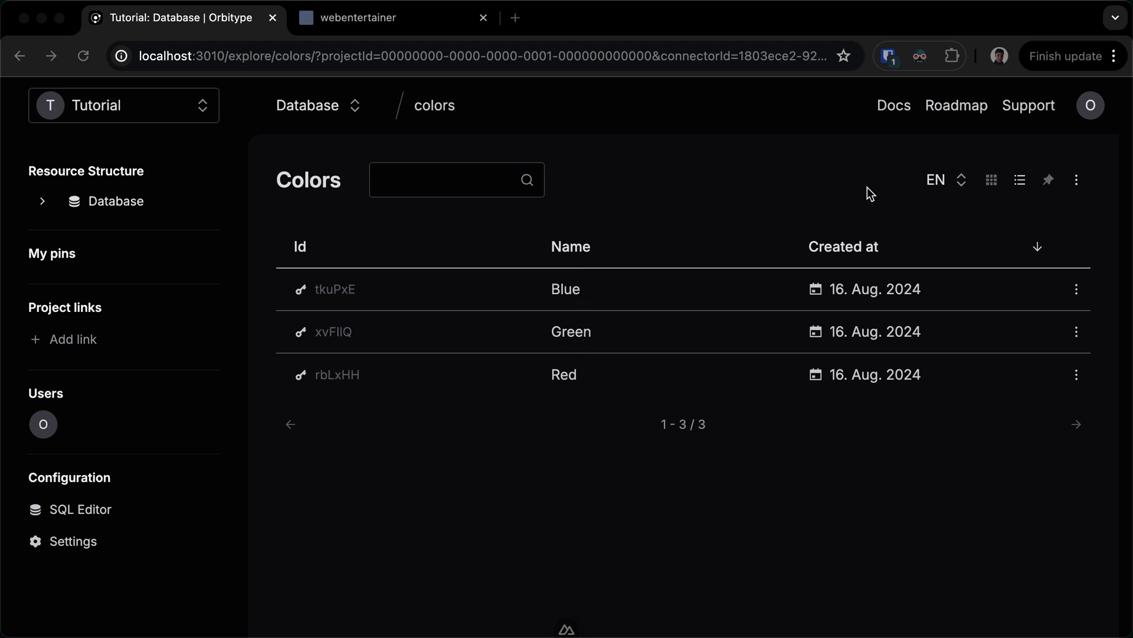
# Step: Switch the Colors list display language to German, then French, then back to English
pyautogui.click(961, 185)
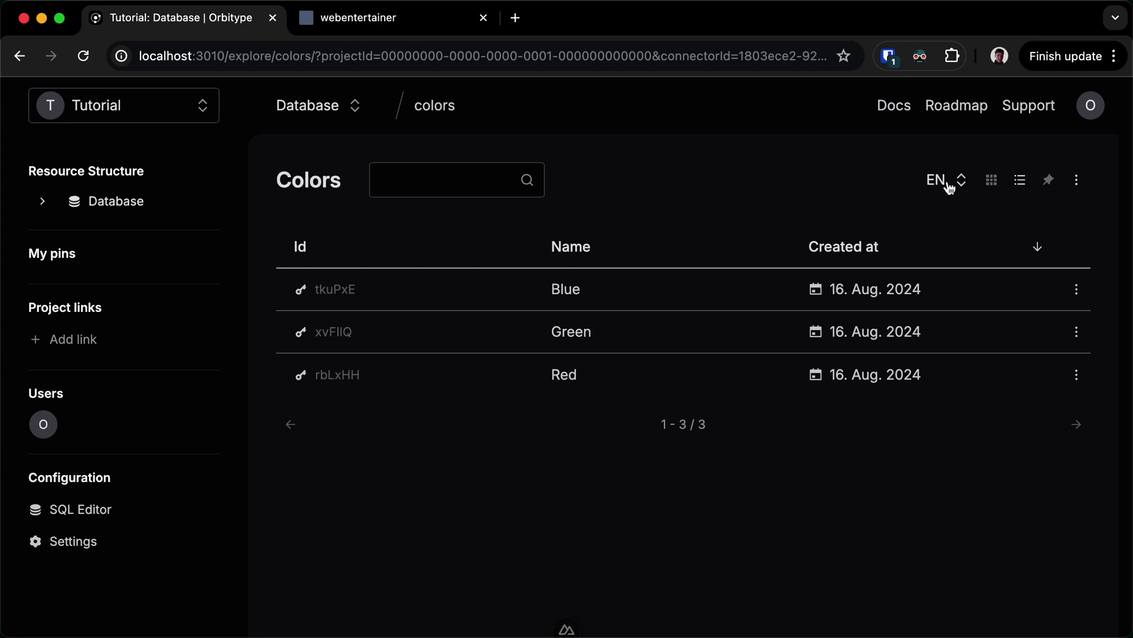
pyautogui.click(950, 184)
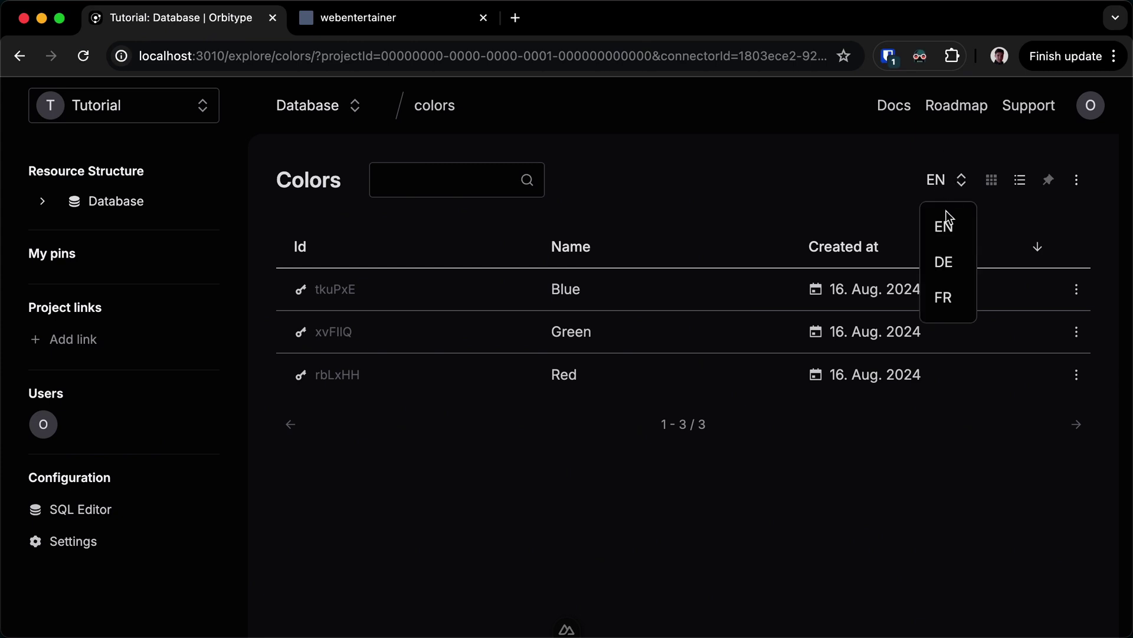
pyautogui.click(945, 263)
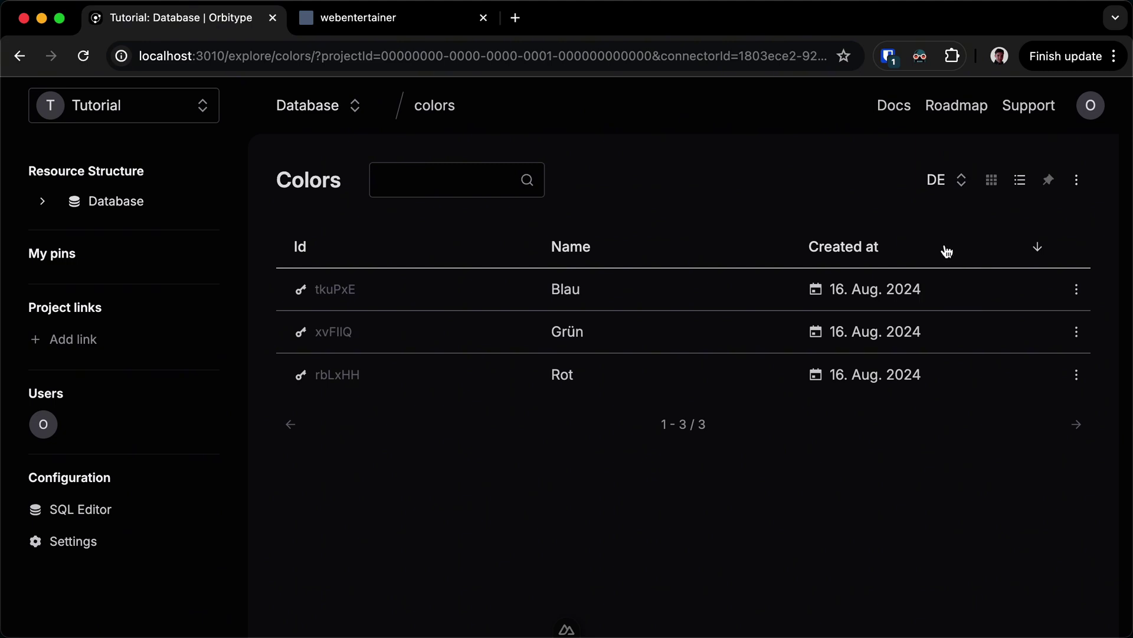
pyautogui.click(959, 183)
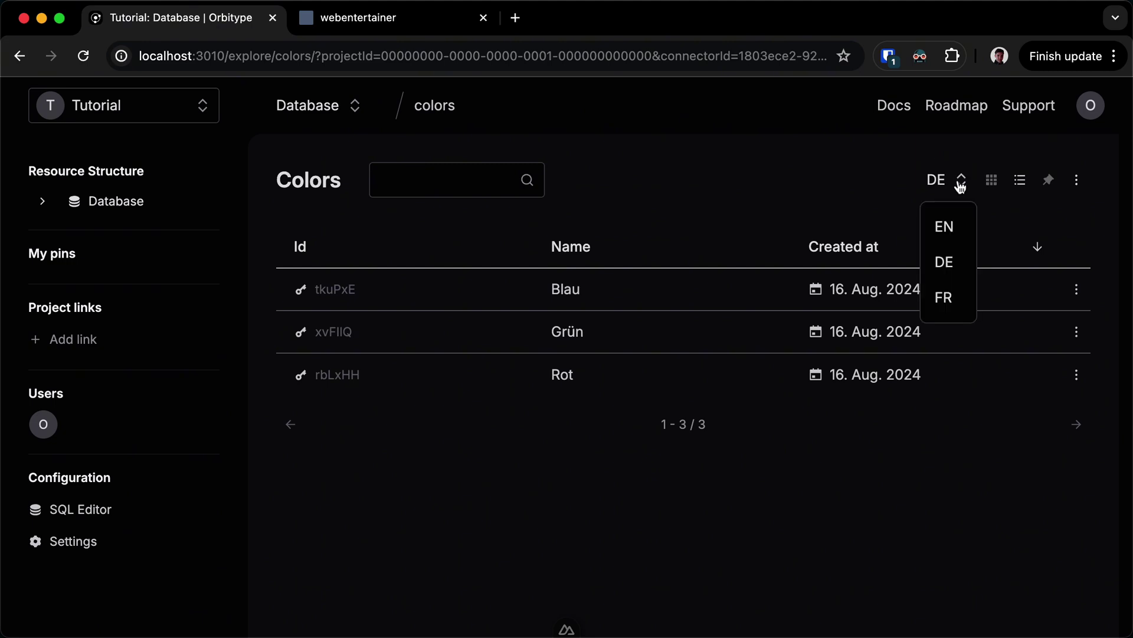
pyautogui.click(945, 298)
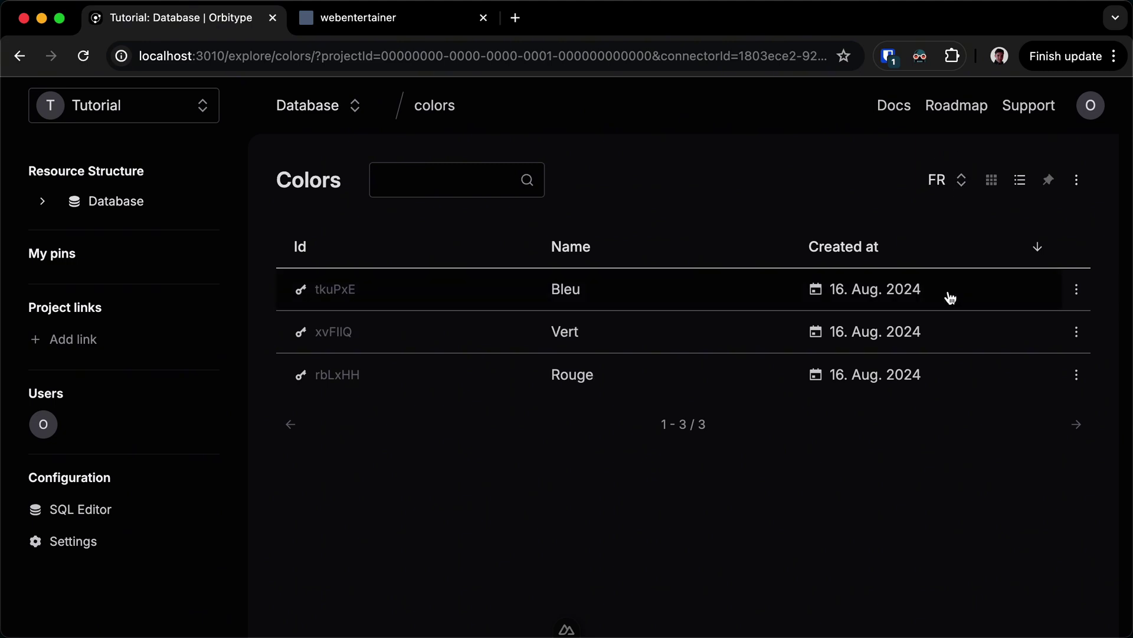
pyautogui.click(953, 185)
pyautogui.click(946, 226)
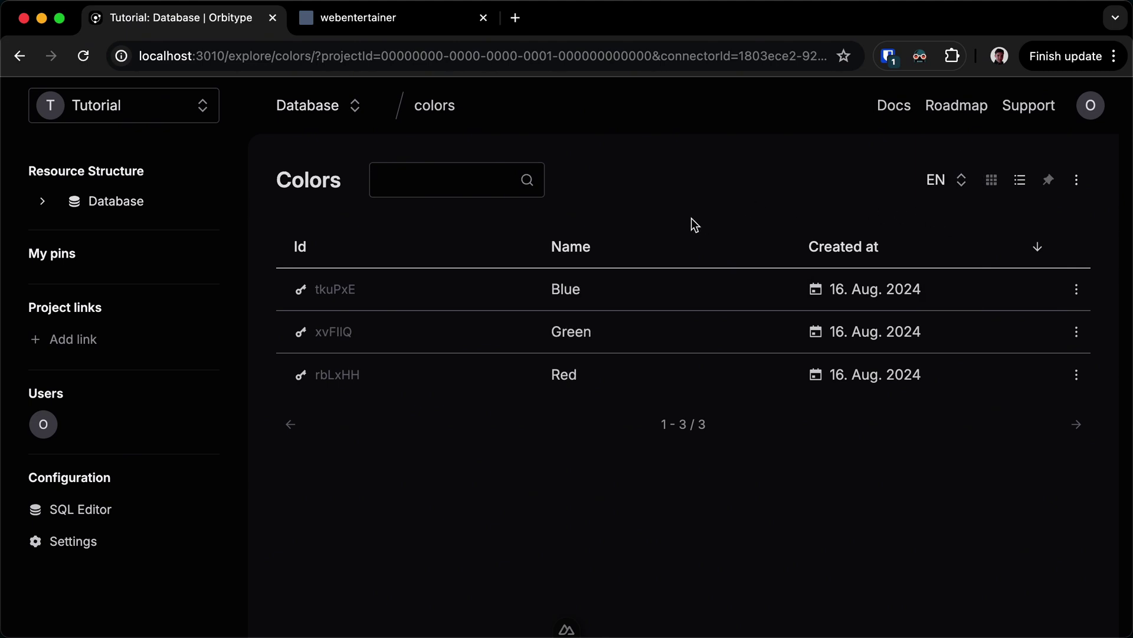
# Step: Open the Green record, view its German then French name, and undo a test edit to Vert
pyautogui.click(647, 340)
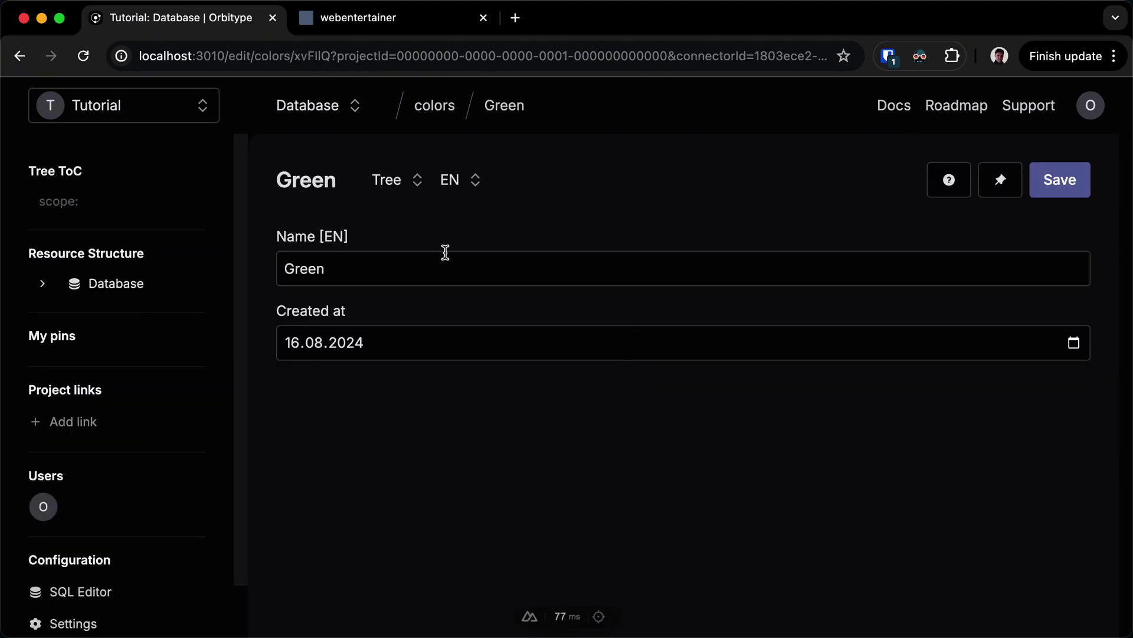
pyautogui.click(472, 182)
pyautogui.click(461, 261)
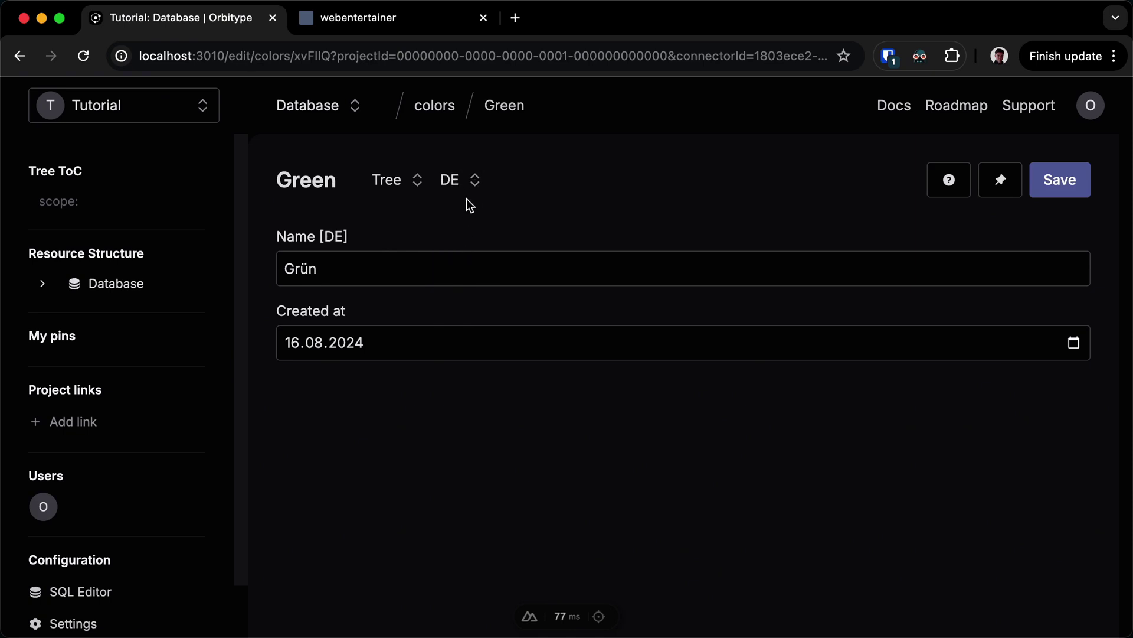
pyautogui.click(473, 181)
pyautogui.click(459, 294)
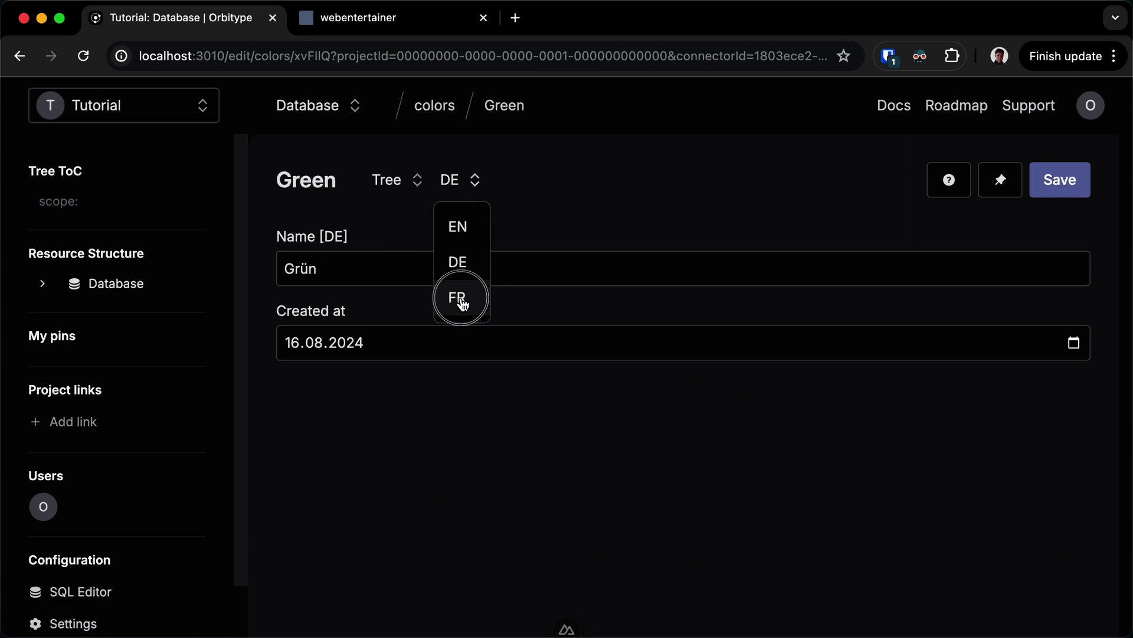
pyautogui.click(461, 270)
pyautogui.write('1')
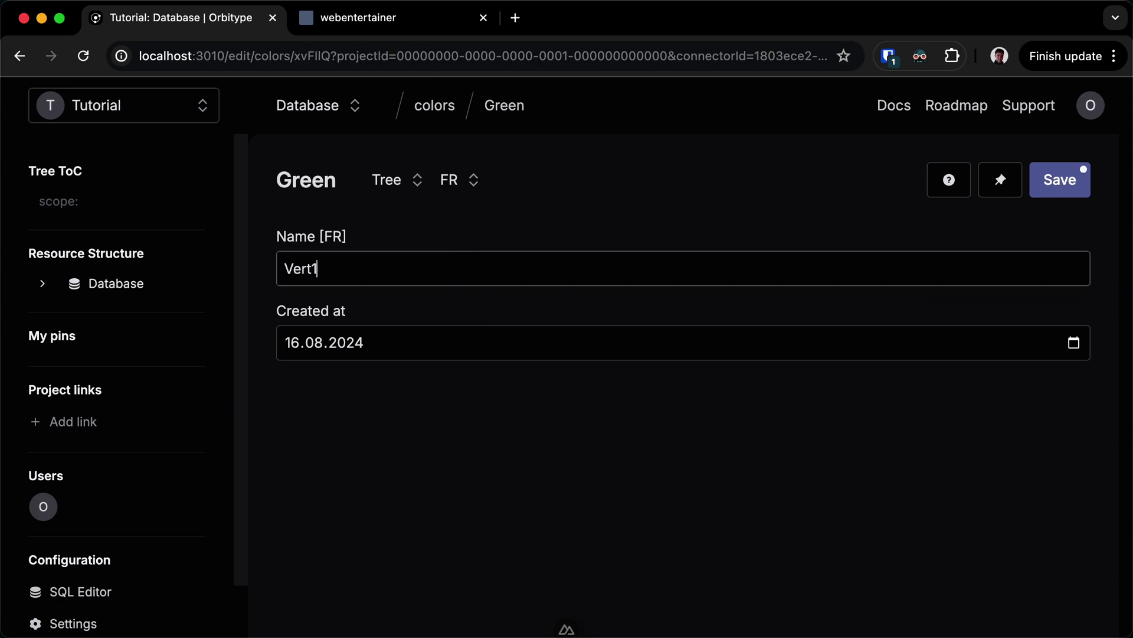
pyautogui.write('23')
pyautogui.press('BackSpace')
pyautogui.press('BackSpace')
pyautogui.press('BackSpace')
# Step: Switch the Green record to the Code view and select its name translations object
pyautogui.click(416, 182)
pyautogui.click(399, 262)
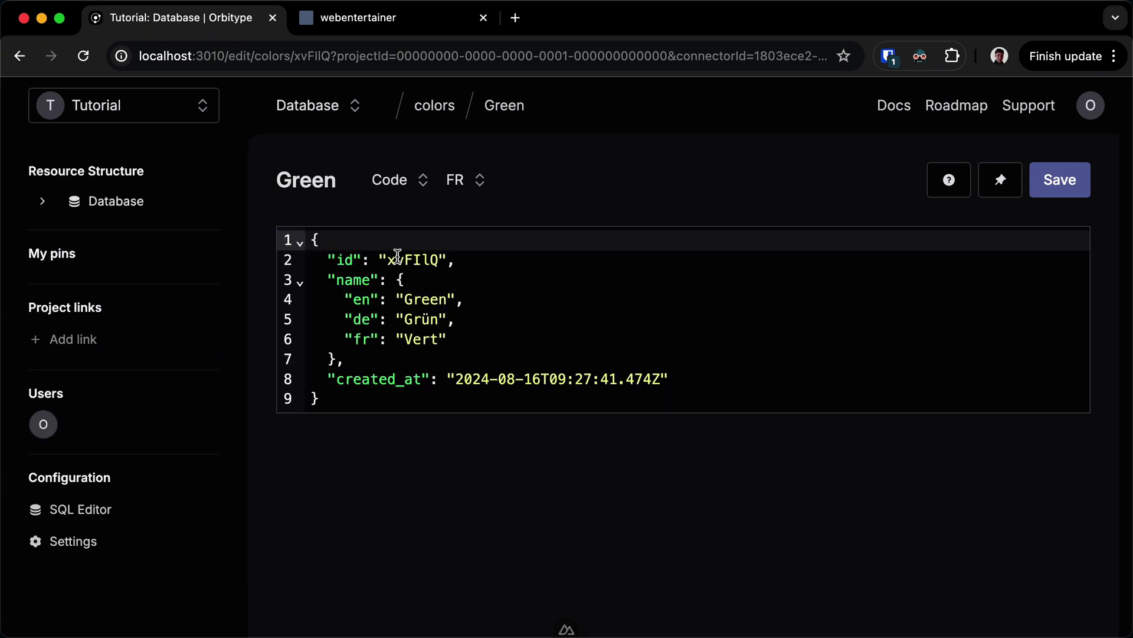
pyautogui.moveTo(346, 359); pyautogui.dragTo(328, 281)
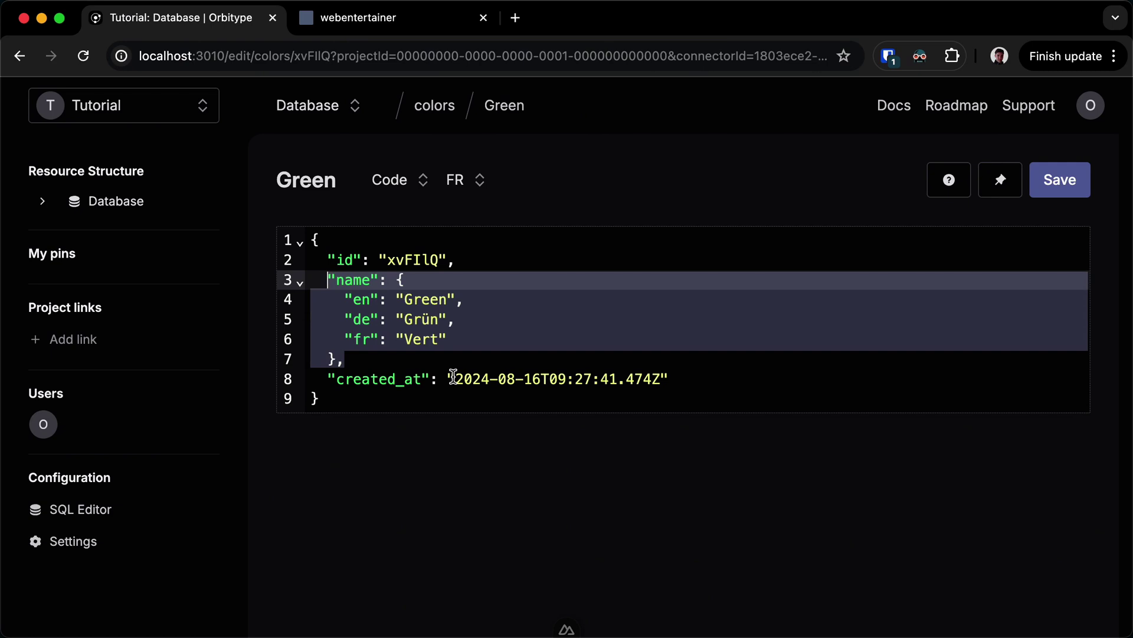
pyautogui.click(443, 284)
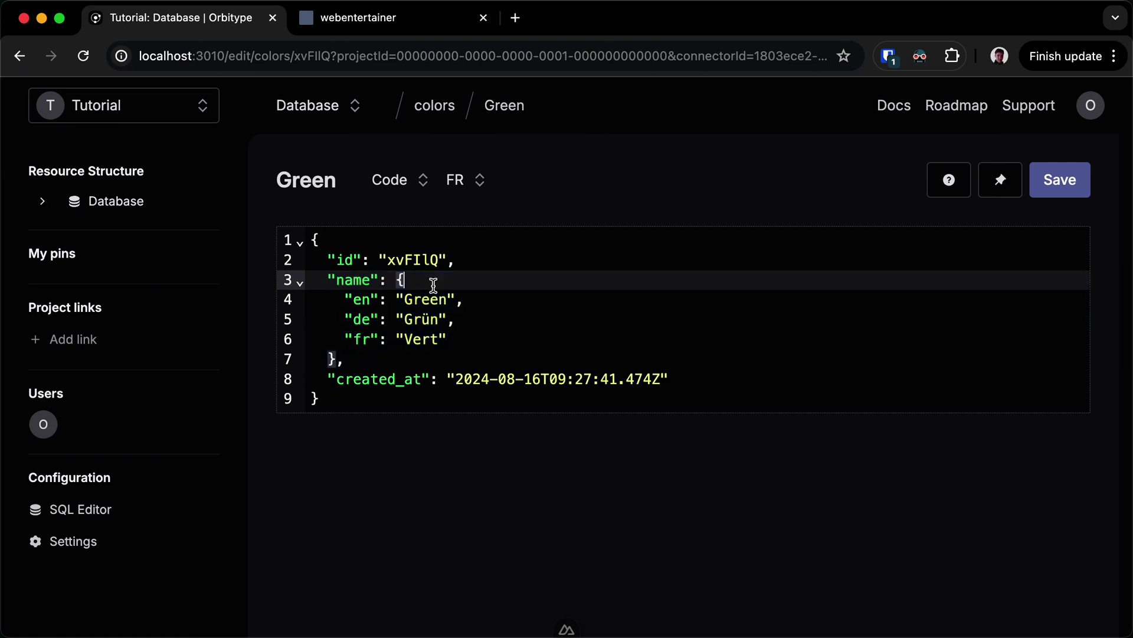
pyautogui.click(368, 298)
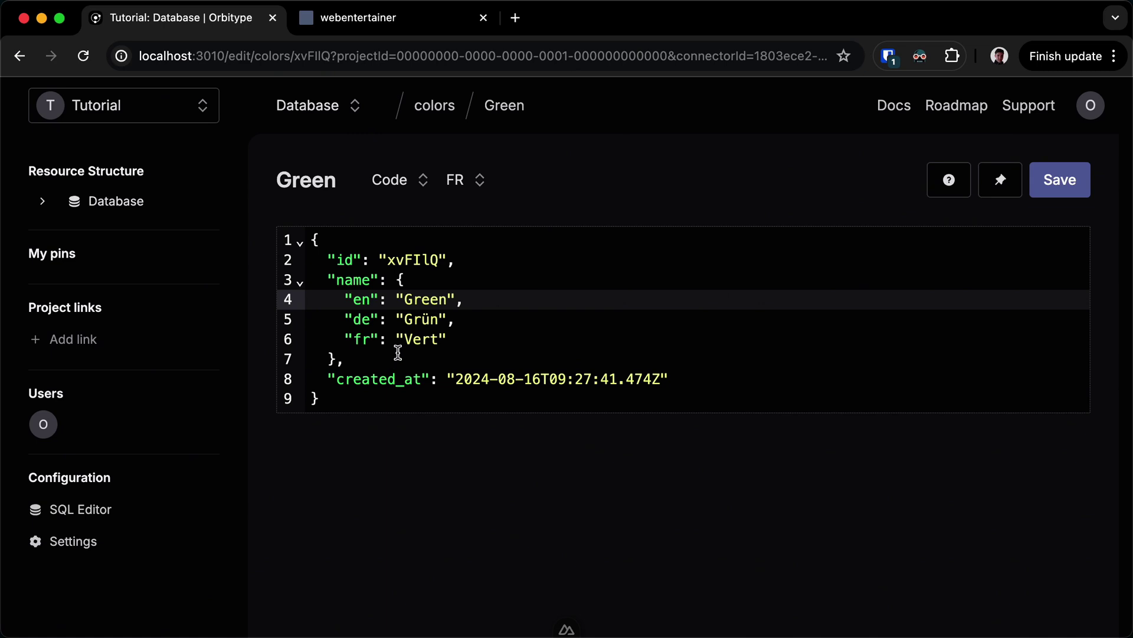
# Step: Browse the English, German and French name lines, then return to the Colors table
pyautogui.click(424, 301)
pyautogui.press('Left')
pyautogui.press('Left')
pyautogui.press('Down')
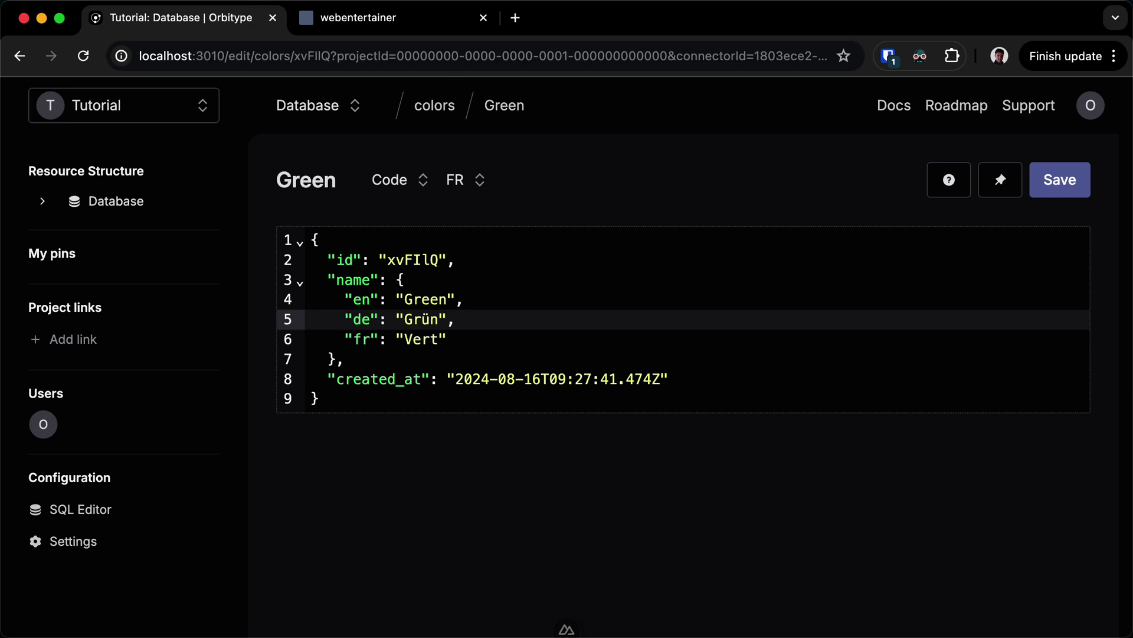
pyautogui.press('Down')
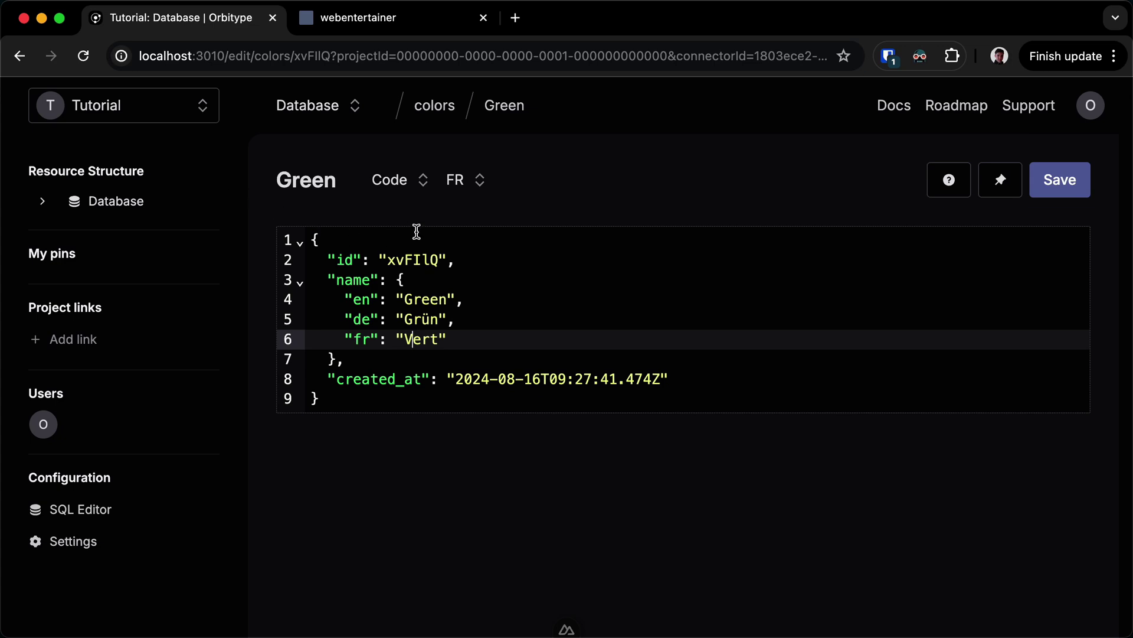
pyautogui.click(435, 106)
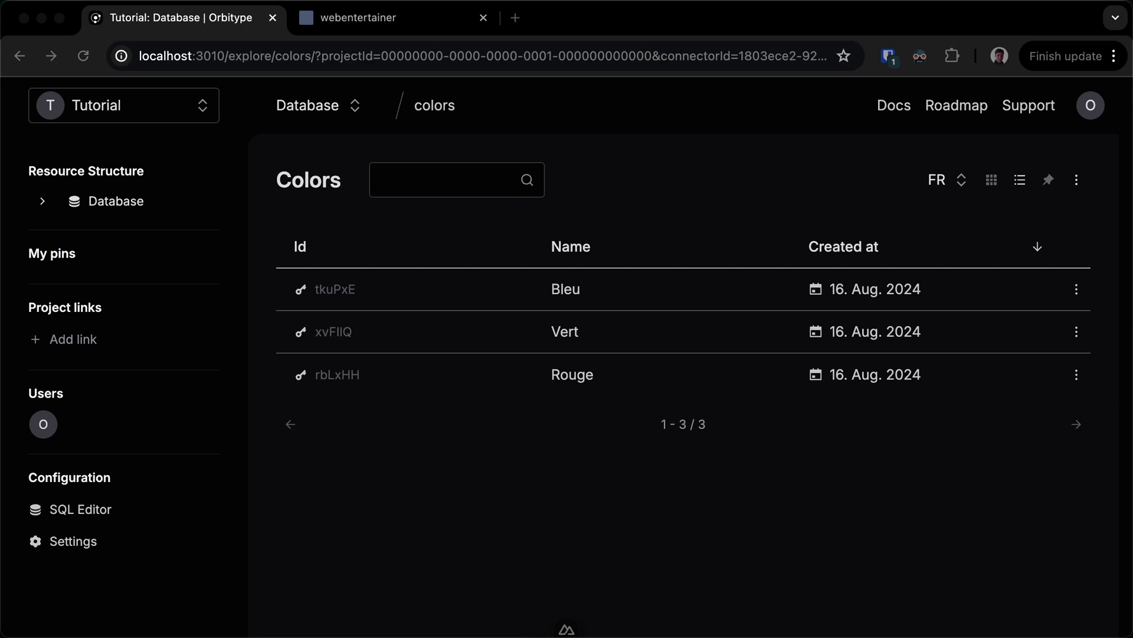
# Step: Show the localhost:3000/colors page, then check the IColor definition in colors.vue
pyautogui.click(352, 22)
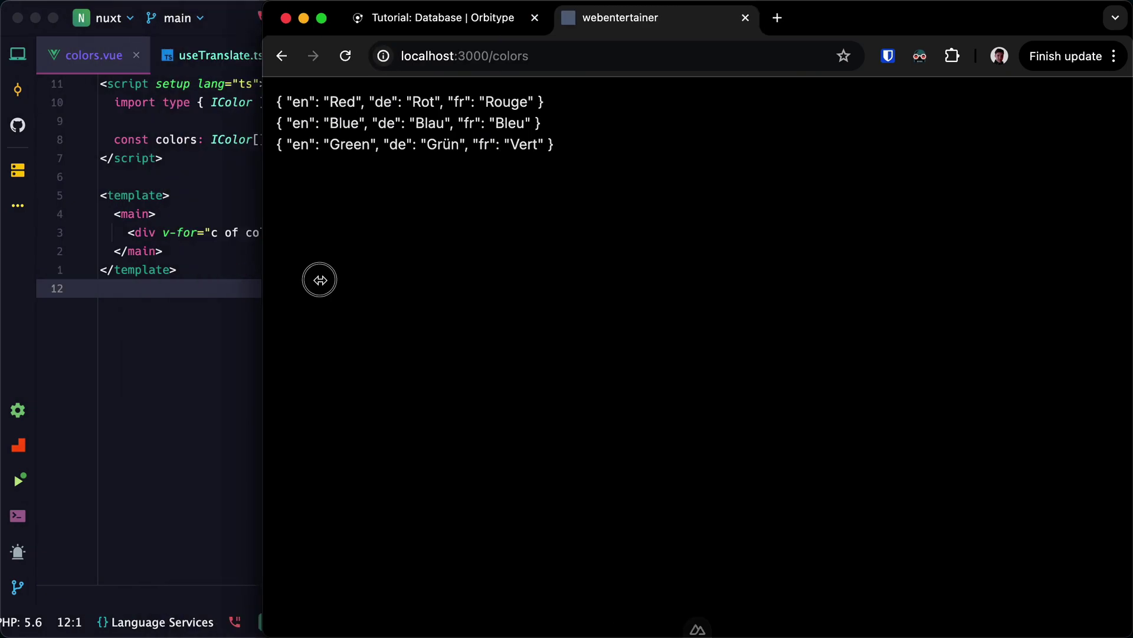
pyautogui.click(295, 332)
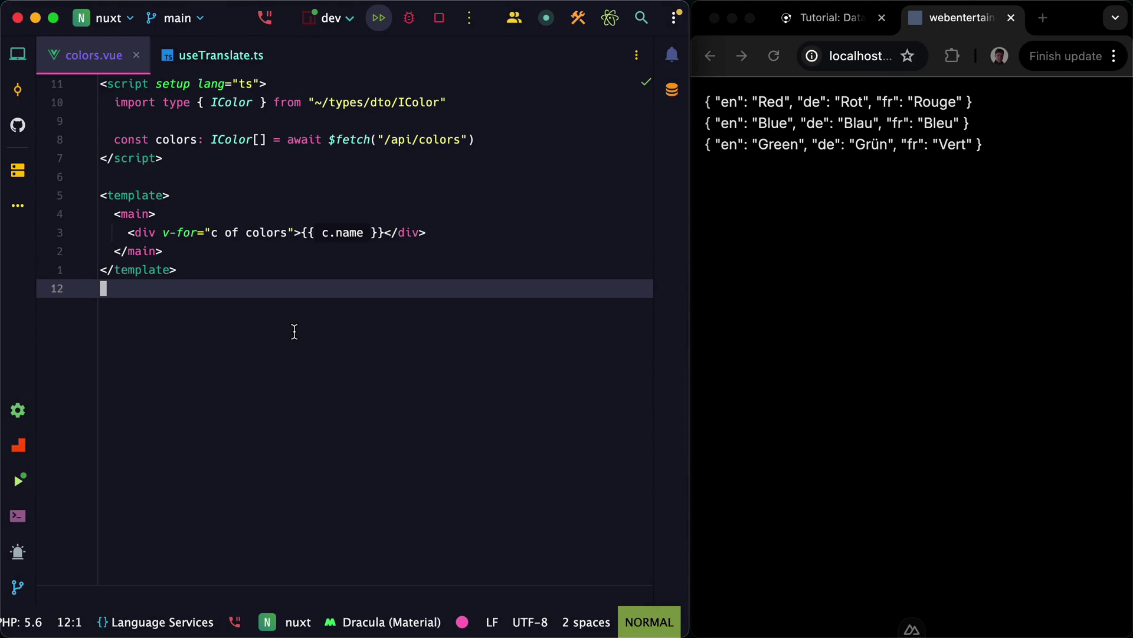
pyautogui.click(215, 140)
pyautogui.moveTo(232, 140)
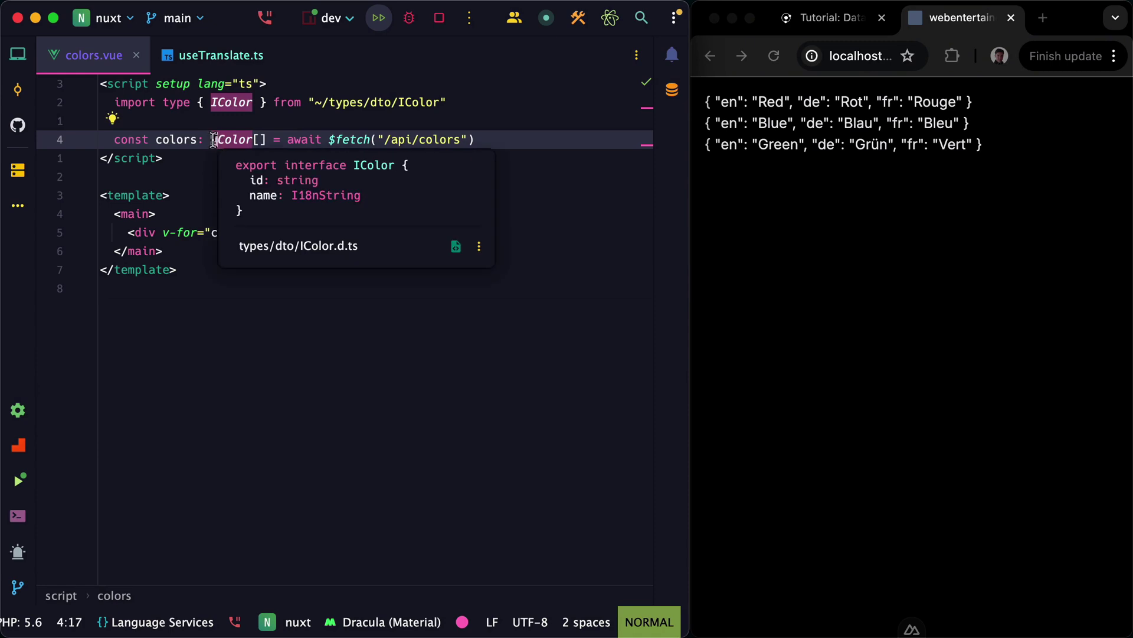
pyautogui.click(203, 124)
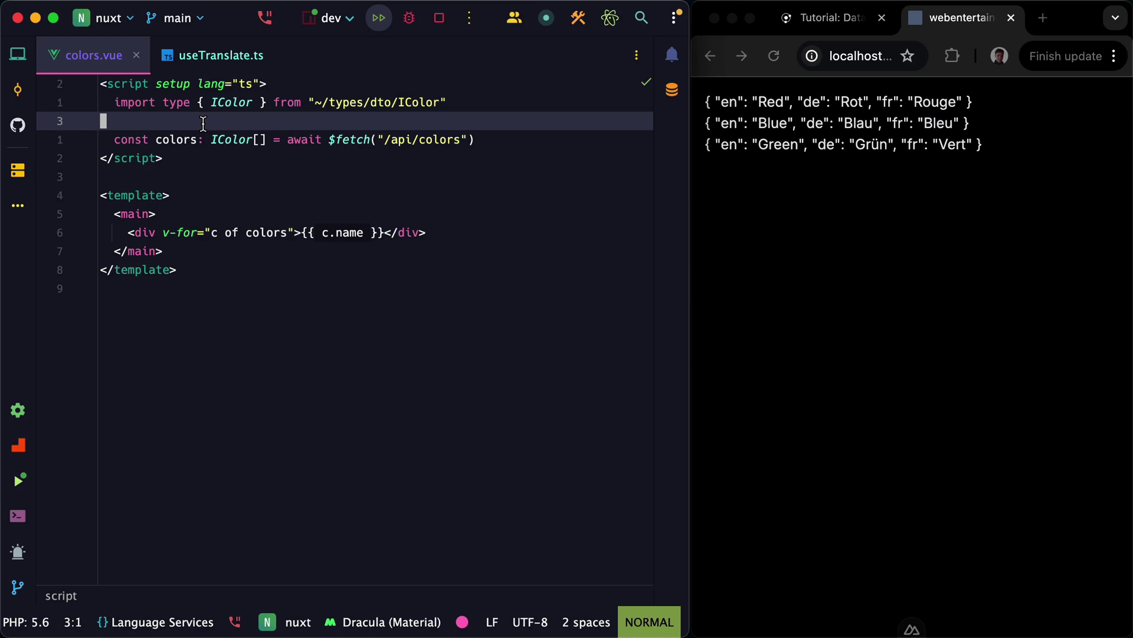
# Step: In useTranslate.ts, destructure locale from useI18n, imported from #i18n
pyautogui.hotkey('ctrl', 'Tab')
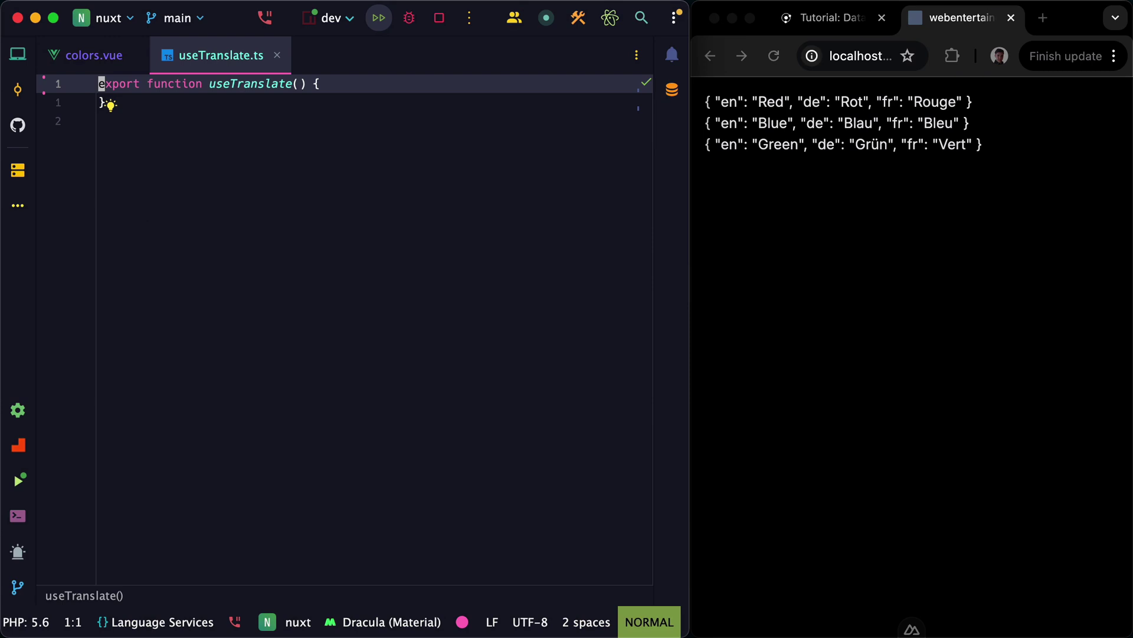
pyautogui.write('o')
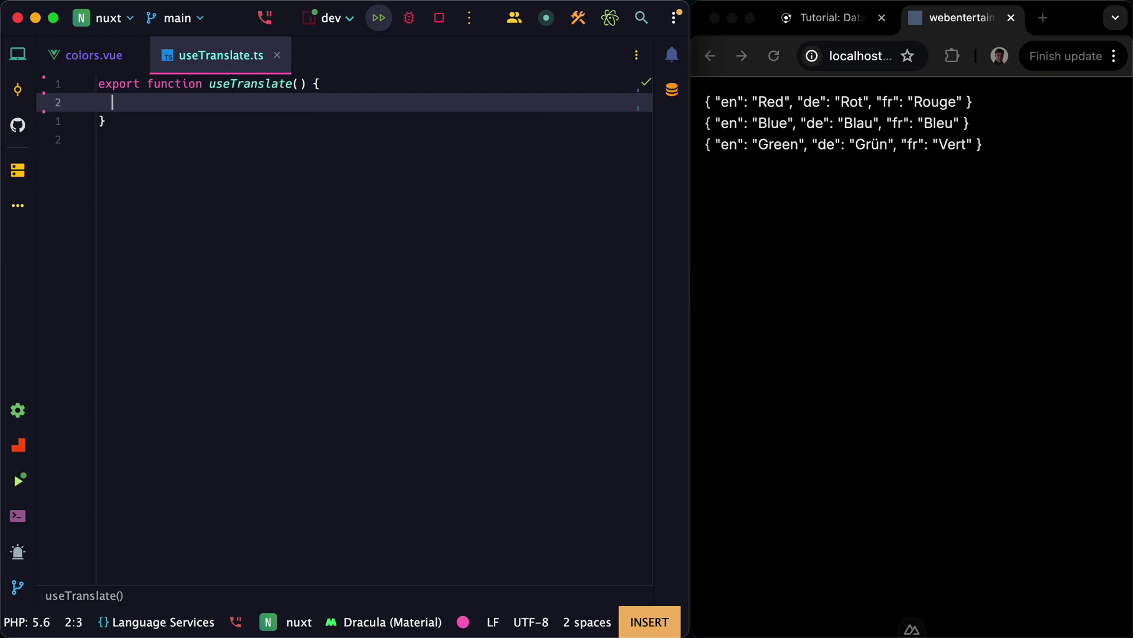
pyautogui.write('const')
pyautogui.press('Return')
pyautogui.write('{l')
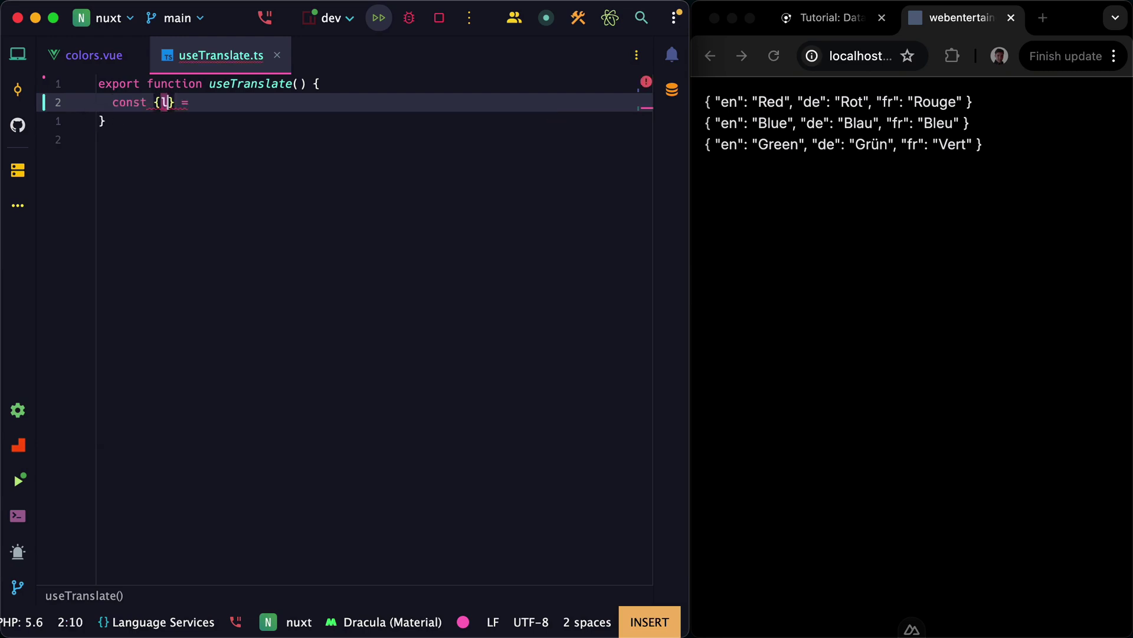
pyautogui.write('ocale')
pyautogui.press('End')
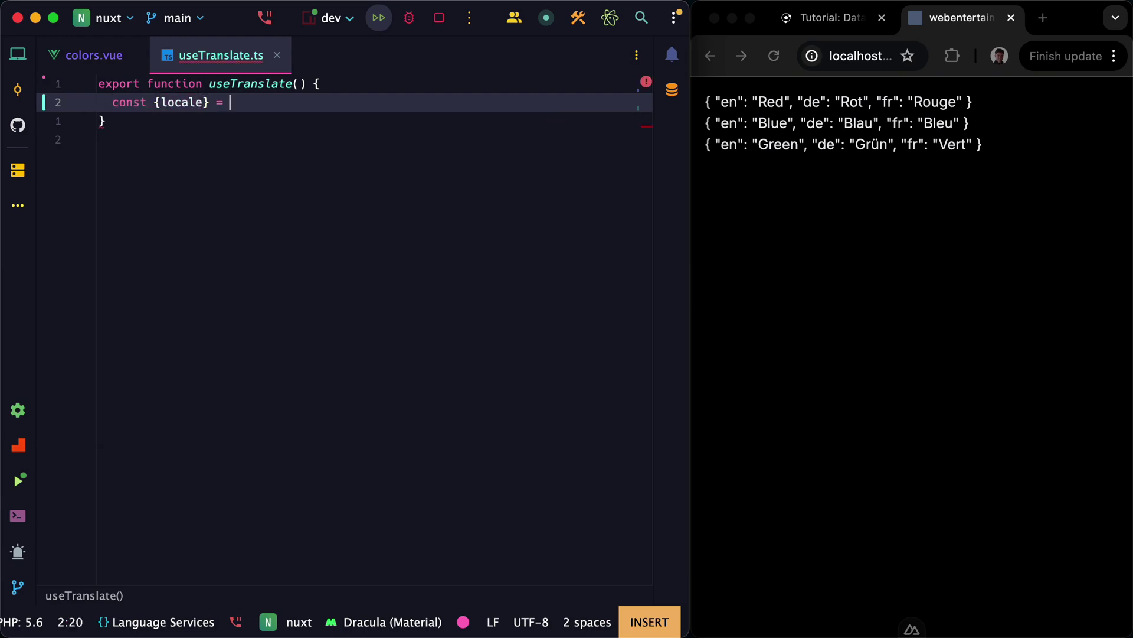
pyautogui.write('use18')
pyautogui.press('Return')
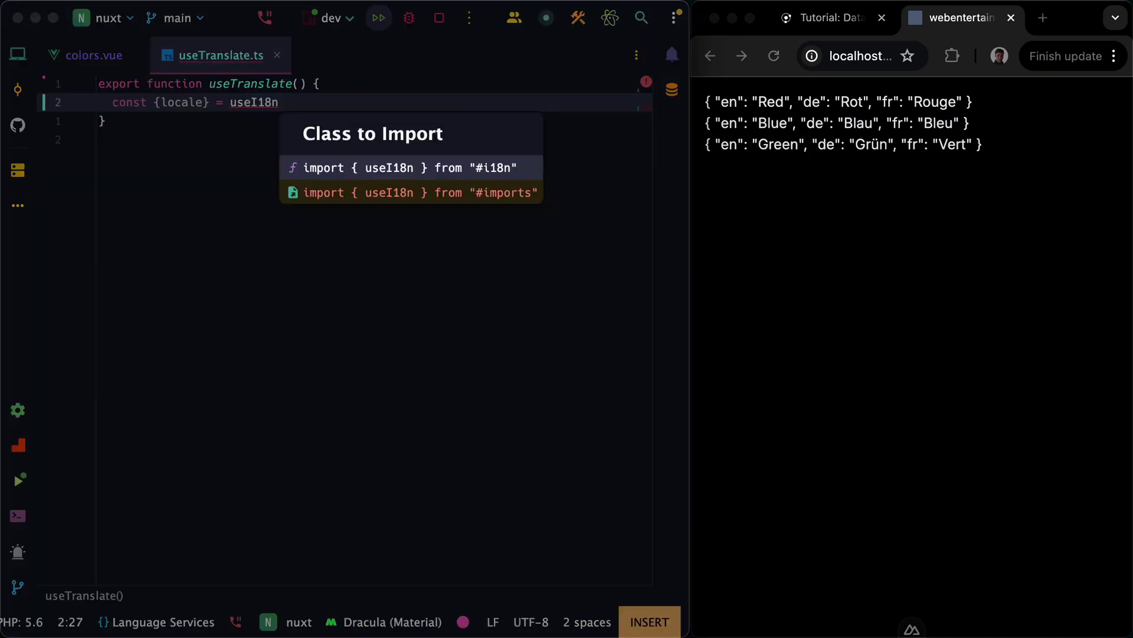
pyautogui.press('Return')
pyautogui.write('(')
pyautogui.press('Escape')
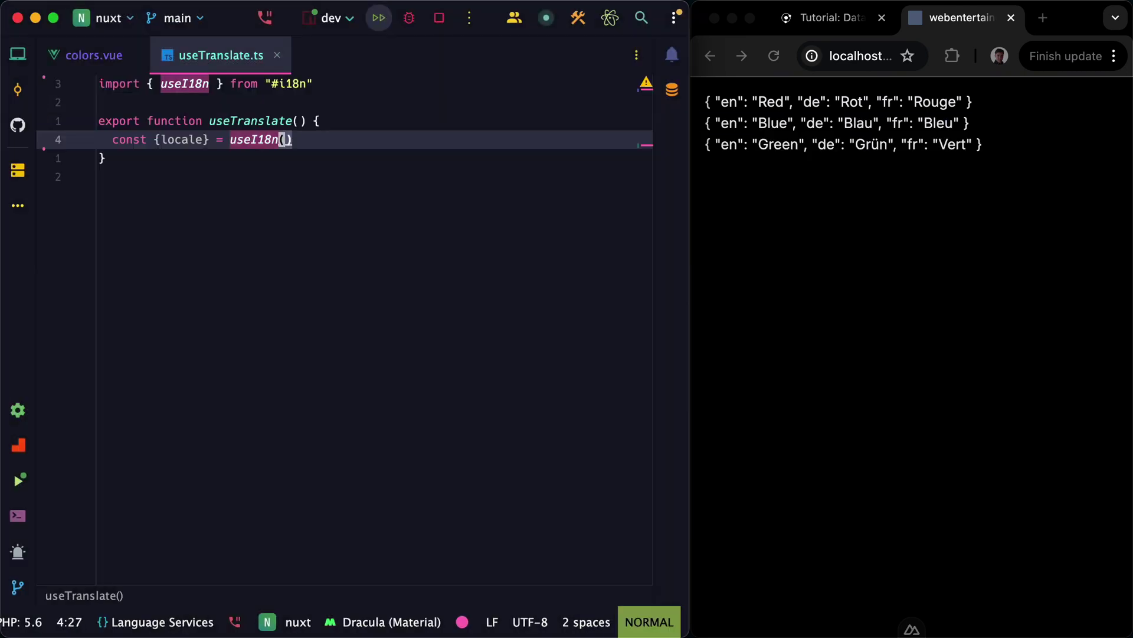
pyautogui.write('or')
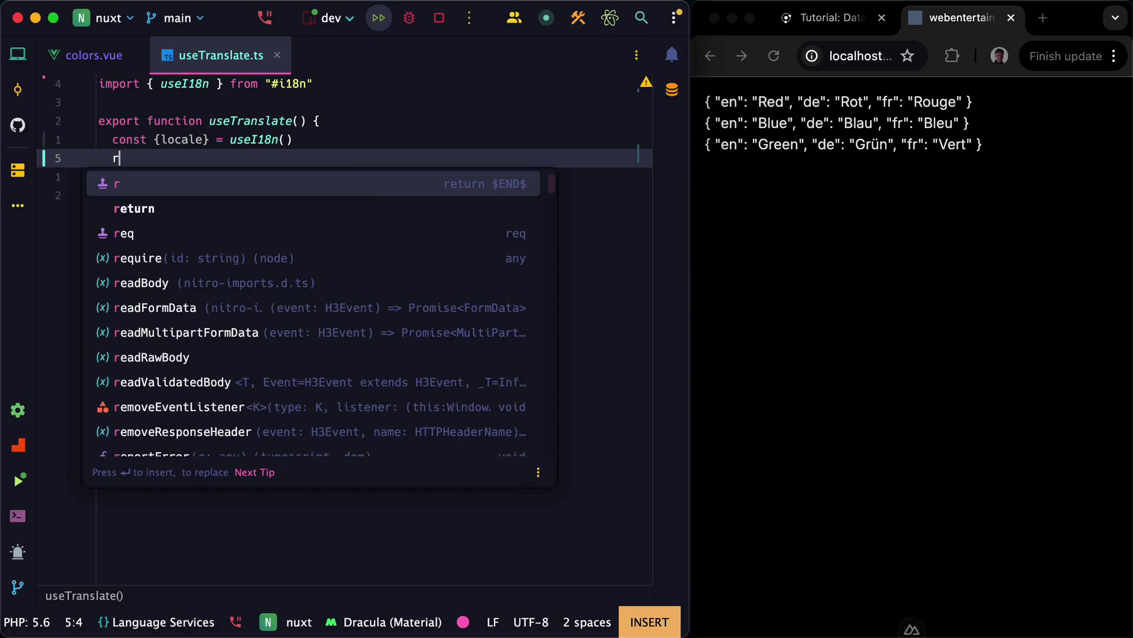
pyautogui.write('eturn f')
# Step: Return a function yielding text[locale.value] ?? text["en"], and reformat the code
pyautogui.press('Return')
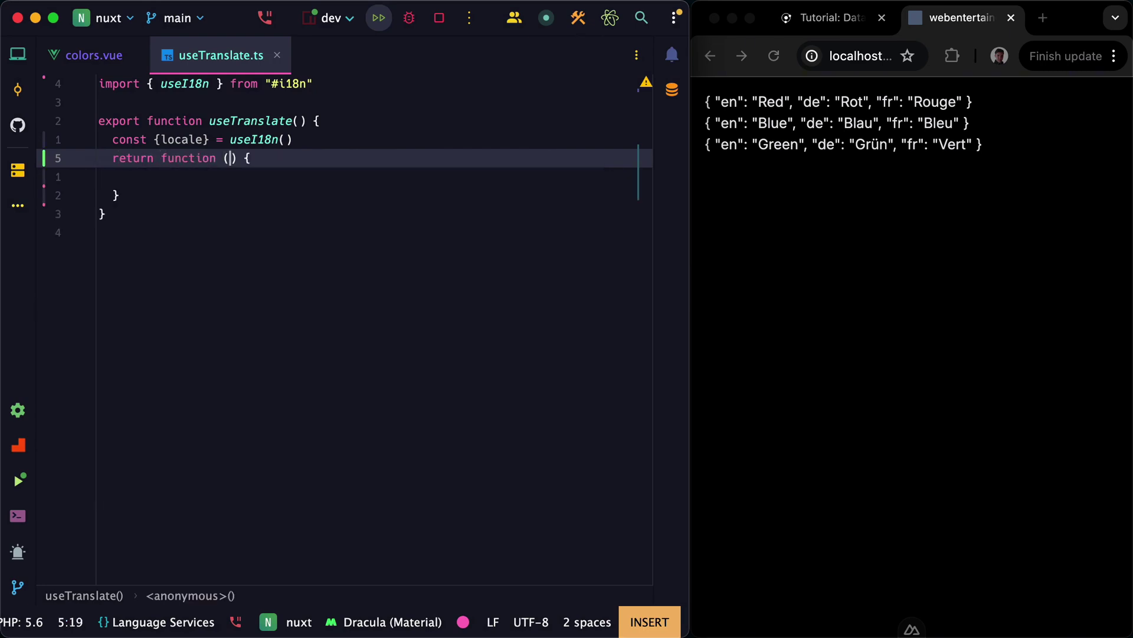
pyautogui.write('text')
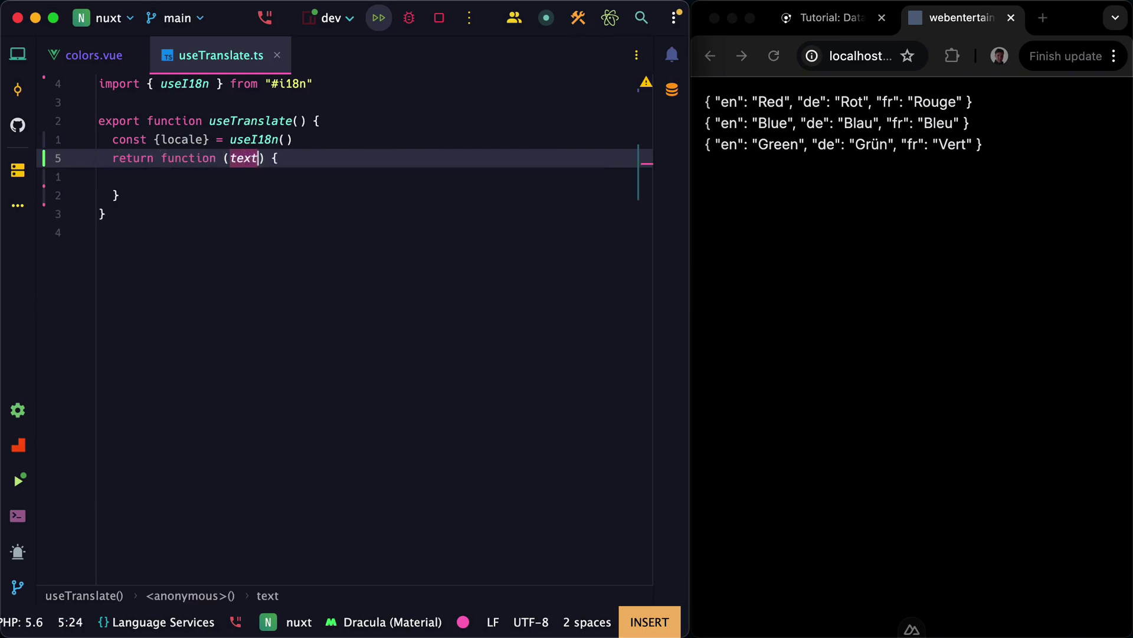
pyautogui.press('Return')
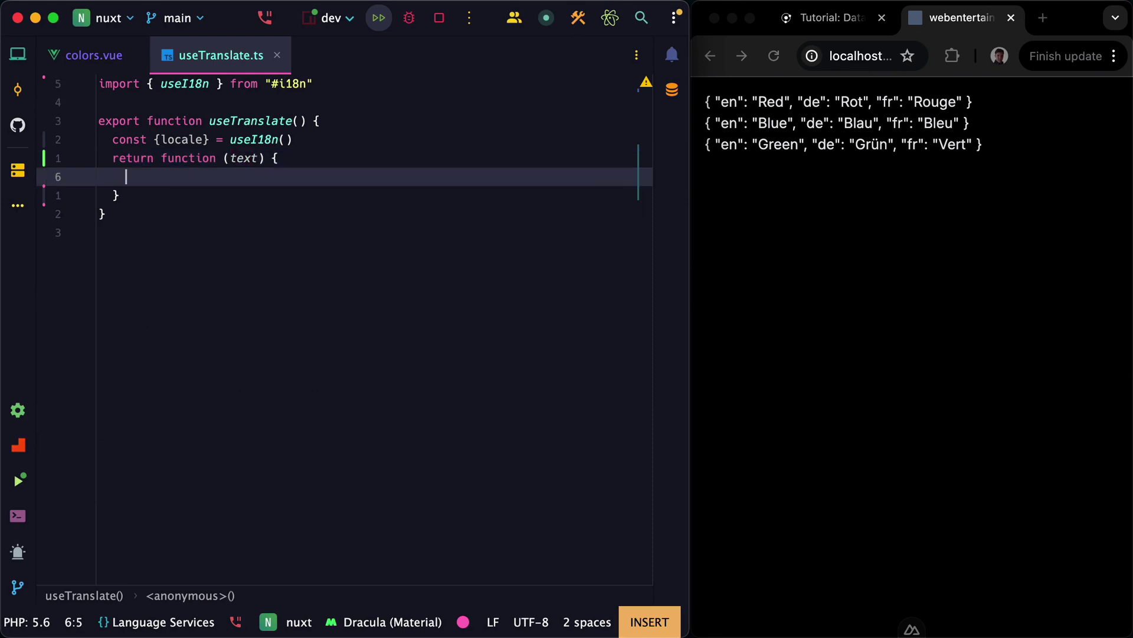
pyautogui.write('re')
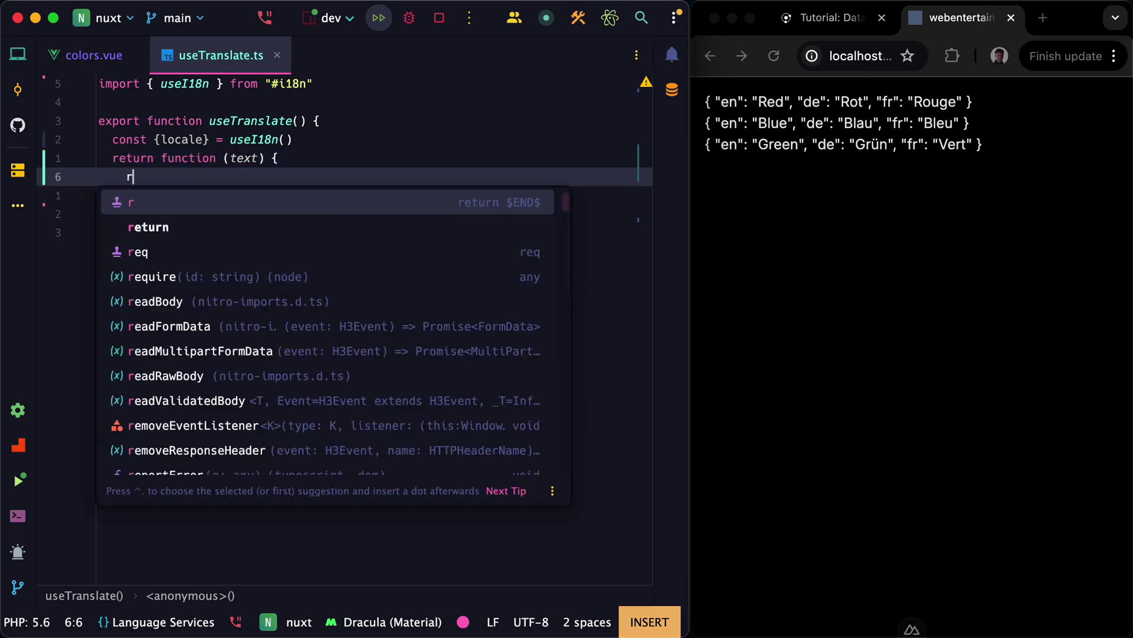
pyautogui.press('Return')
pyautogui.write('text[')
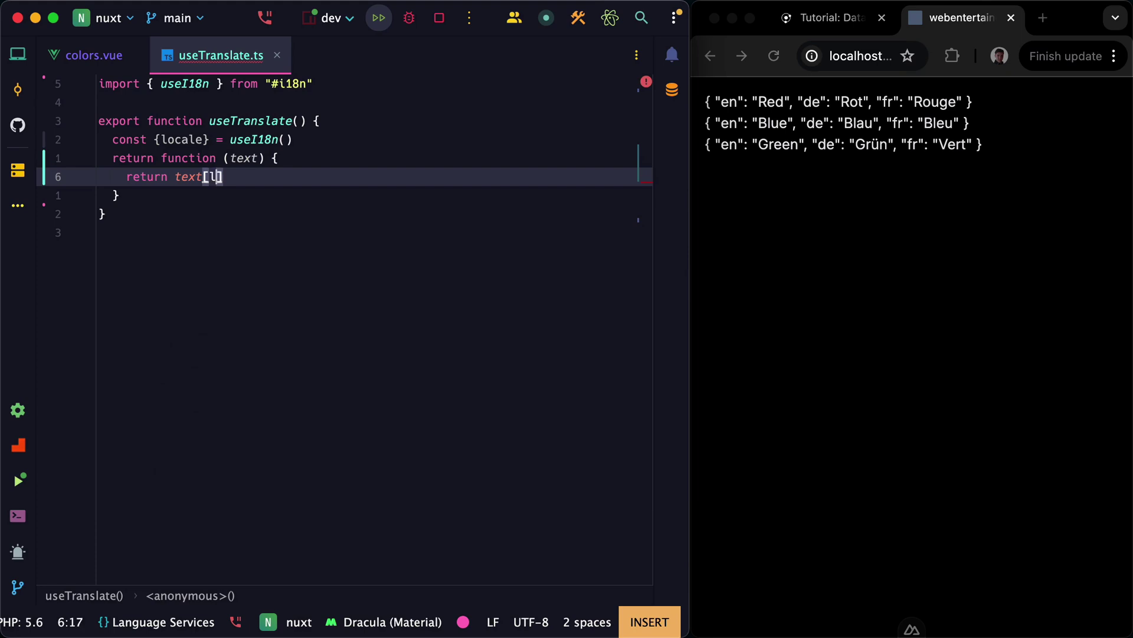
pyautogui.write('locale.')
pyautogui.press('Return')
pyautogui.write(']')
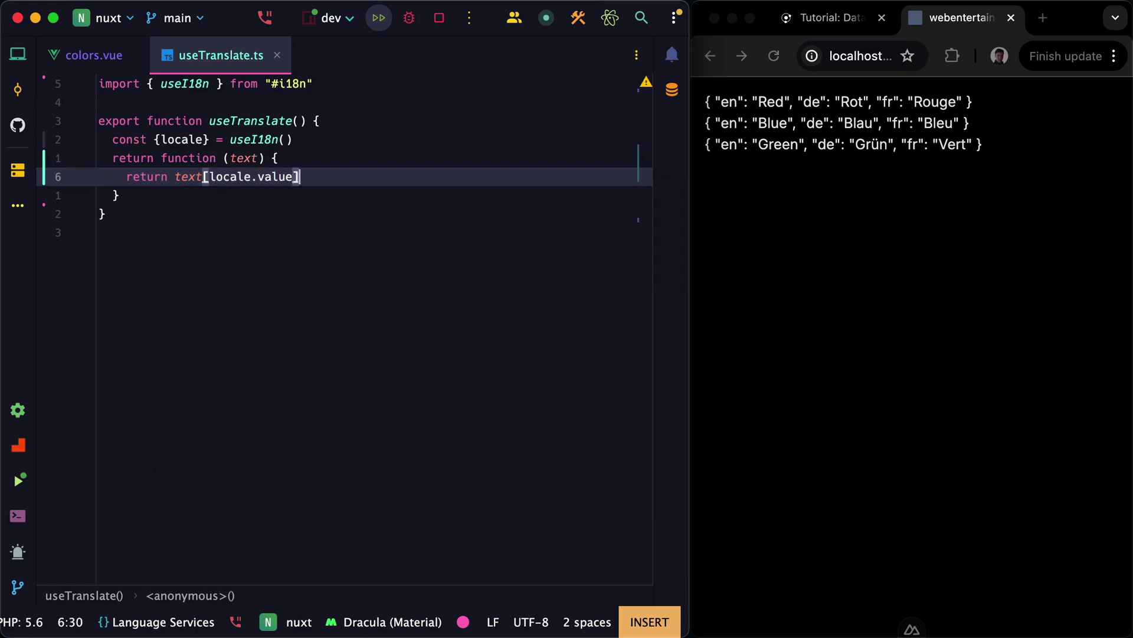
pyautogui.write(' ?? ')
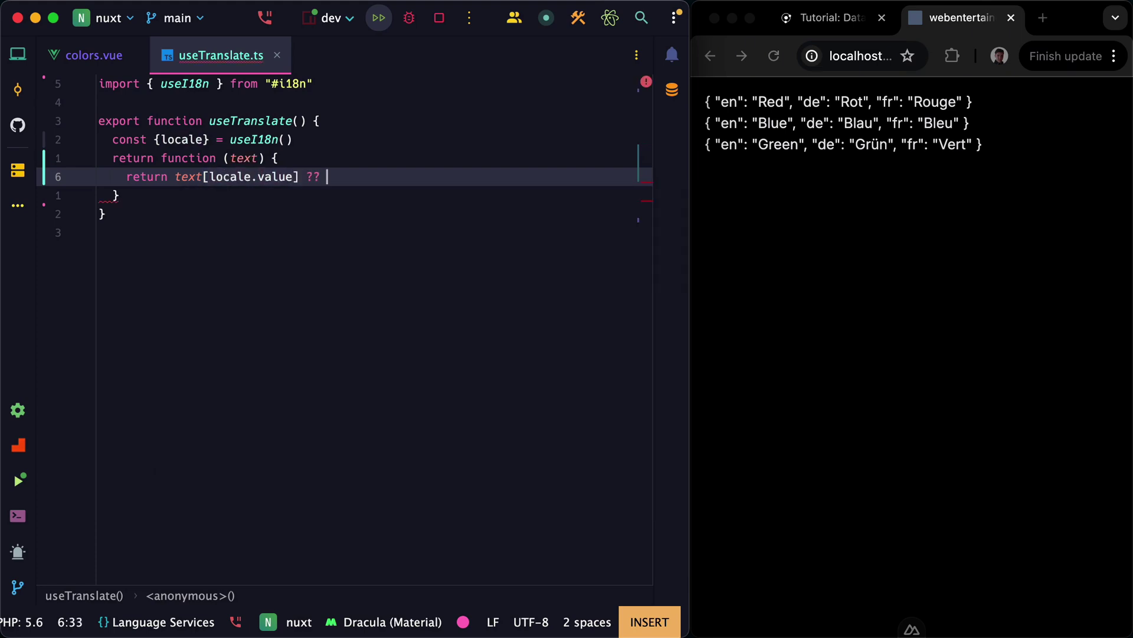
pyautogui.write('text')
pyautogui.press('Escape')
pyautogui.write("['")
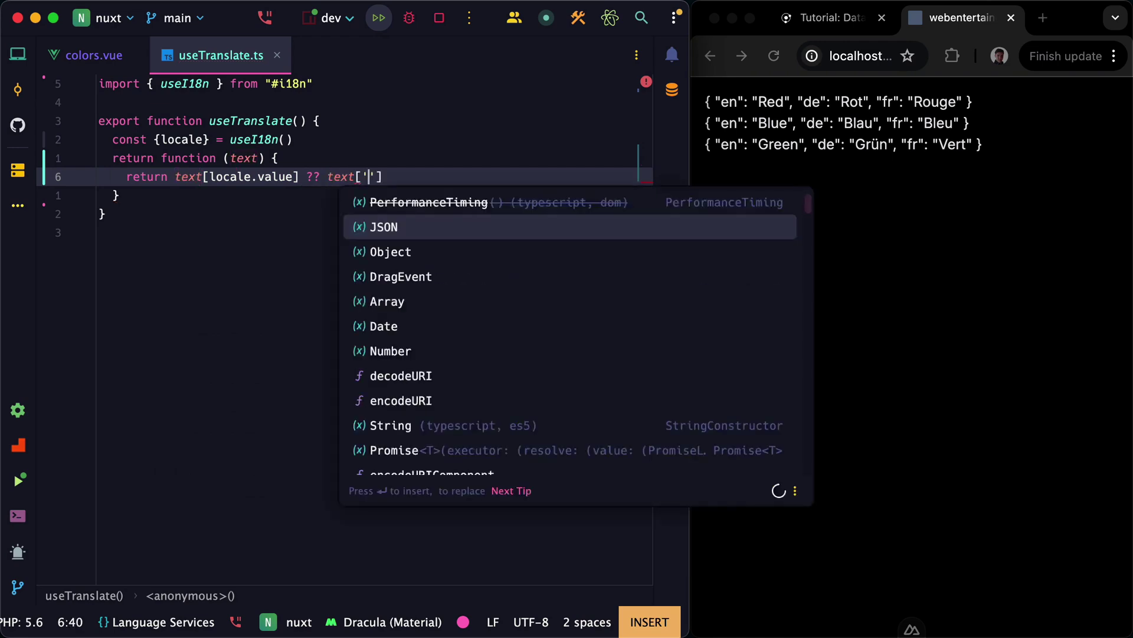
pyautogui.write('en')
pyautogui.press('Escape')
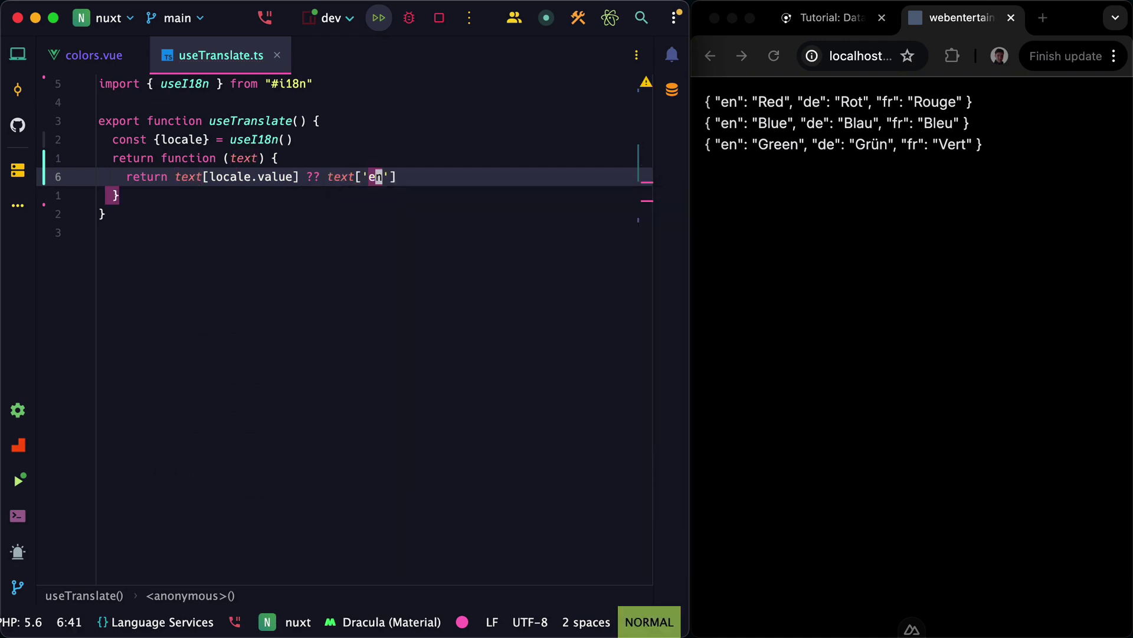
pyautogui.press('super+alt+l')
pyautogui.press('j')
pyautogui.press('j')
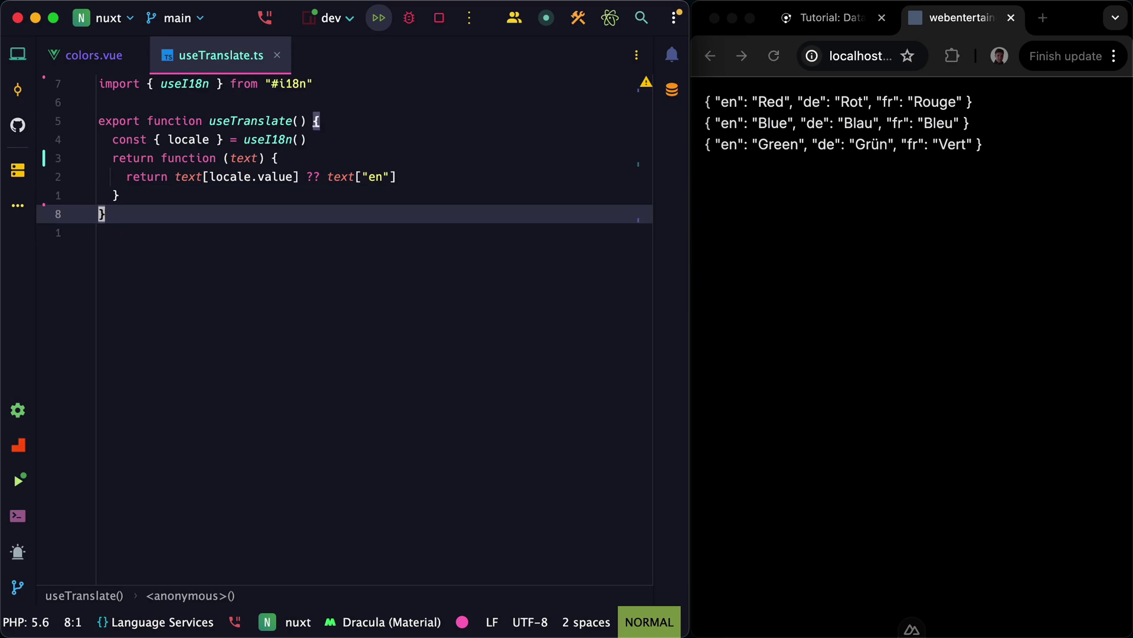
pyautogui.press('j')
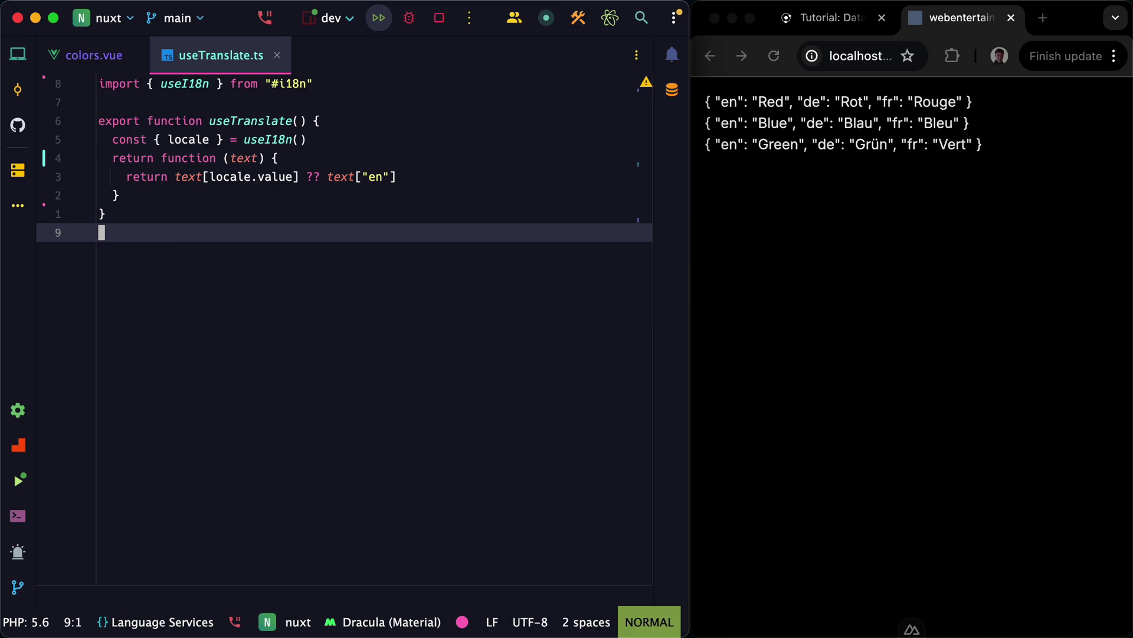
pyautogui.hotkey('ctrl', 'Tab')
pyautogui.write('j')
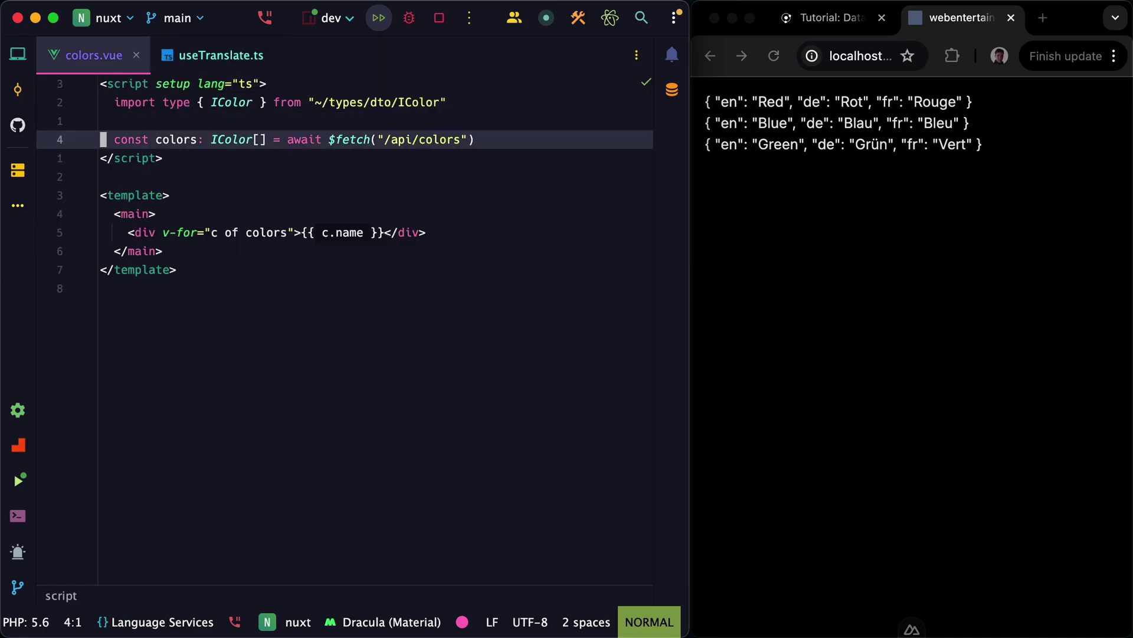
pyautogui.write('oconst  =')
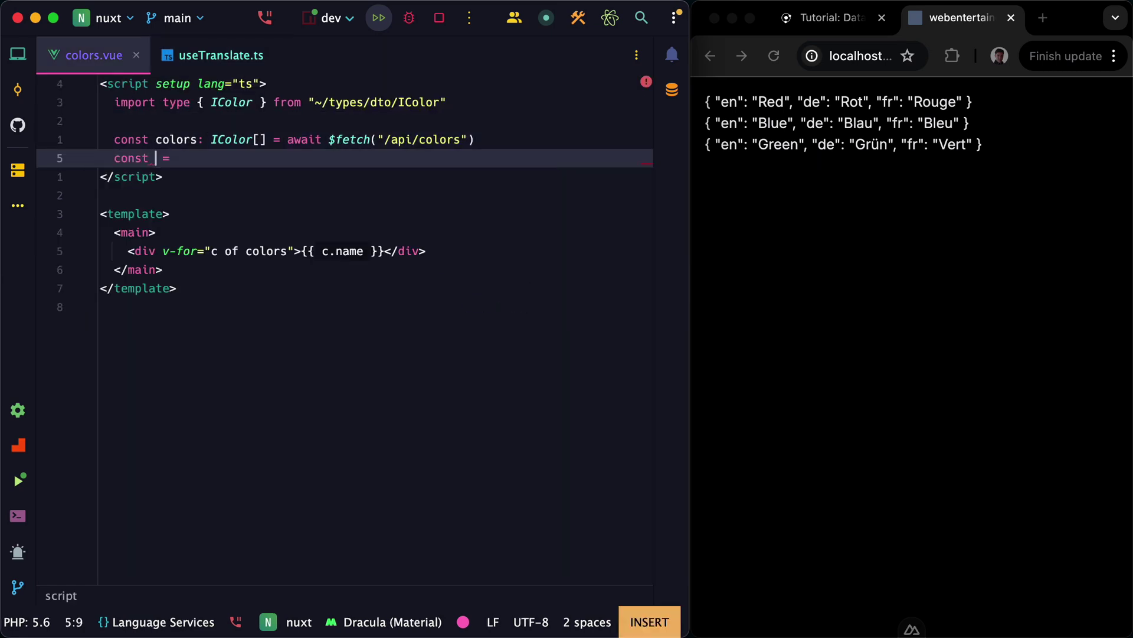
pyautogui.write('t = usetr')
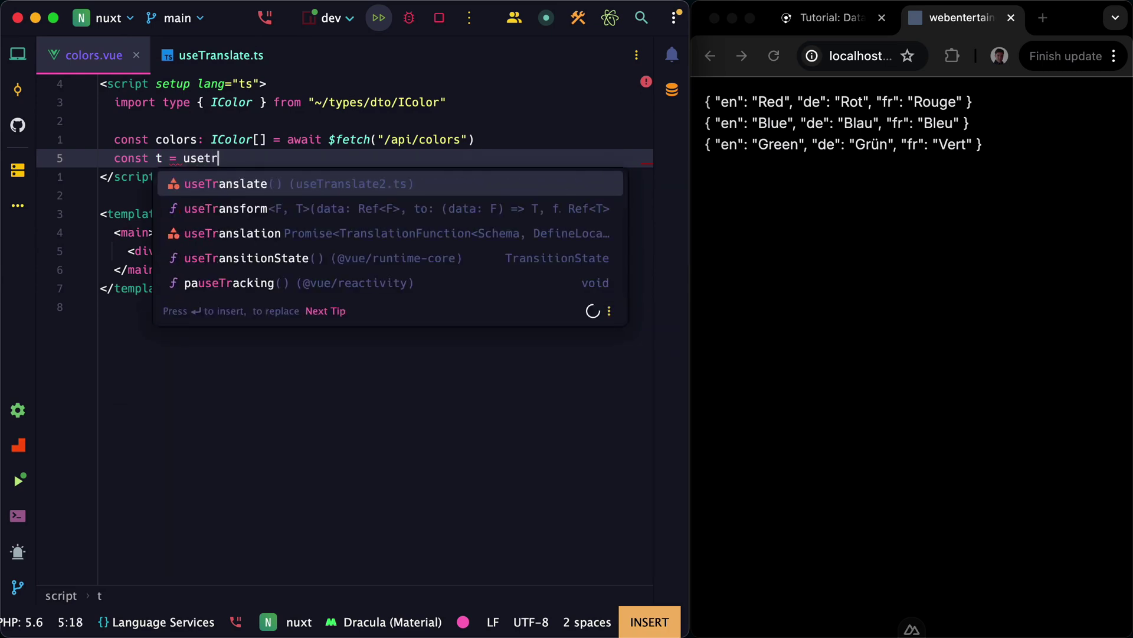
# Step: Add const t = useTranslate() with its import from ~/composables
pyautogui.press('Return')
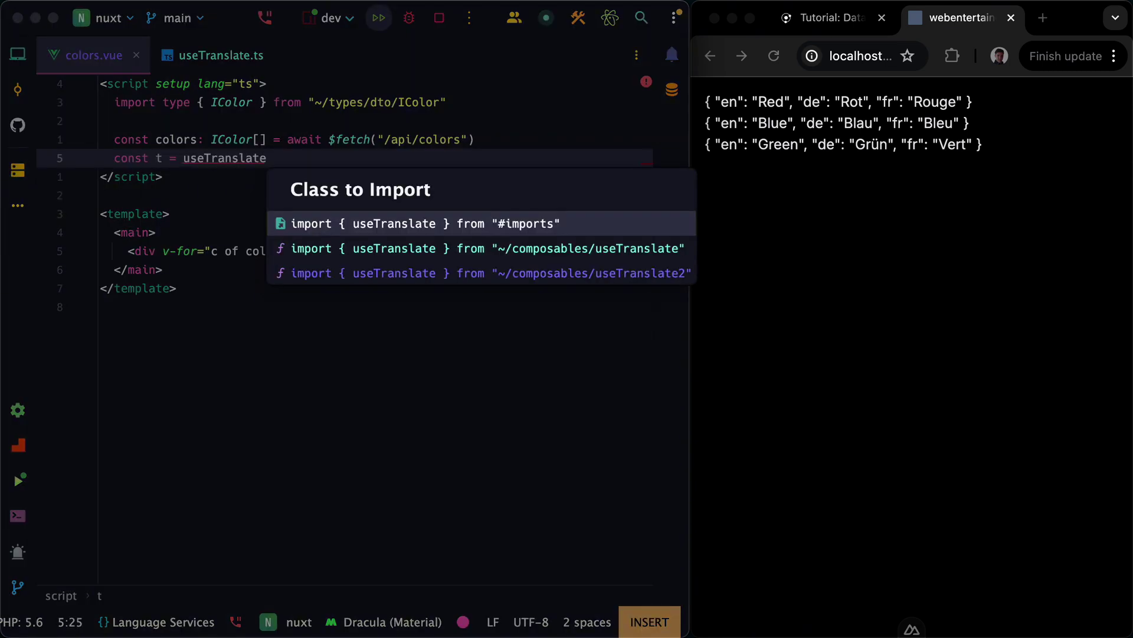
pyautogui.press('Down')
pyautogui.press('Return')
pyautogui.write('(')
pyautogui.press('Escape')
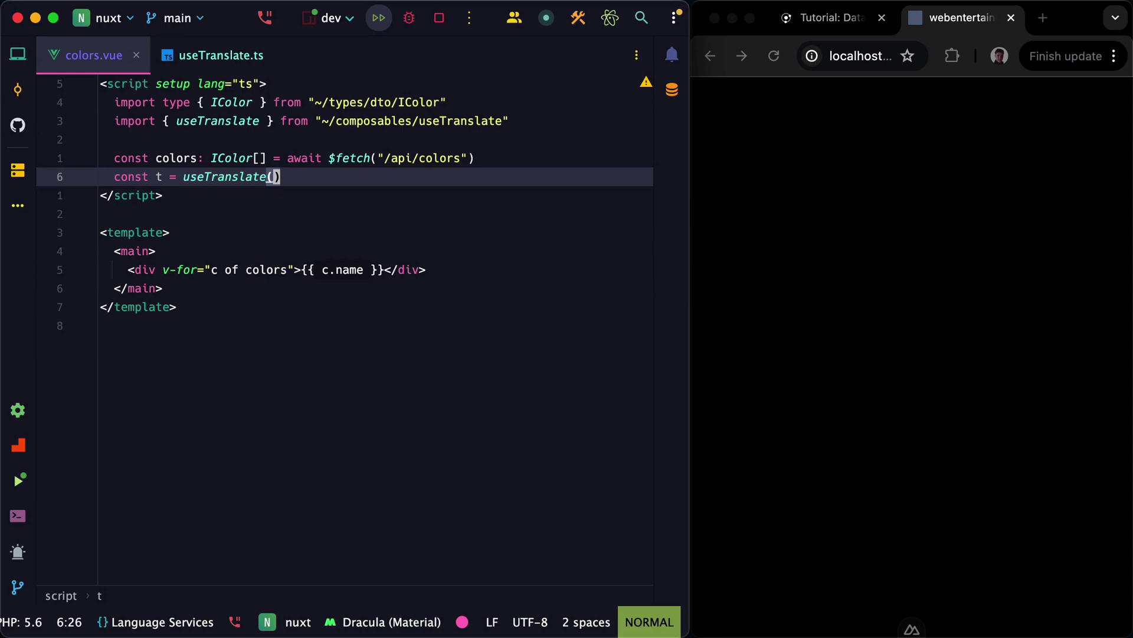
# Step: Change the template's {{ c.name }} to {{ t(c.name) }}
pyautogui.press('j')
pyautogui.press('j')
pyautogui.press('j')
pyautogui.press('j')
pyautogui.press('l')
pyautogui.press('w')
pyautogui.press('w')
pyautogui.press('w')
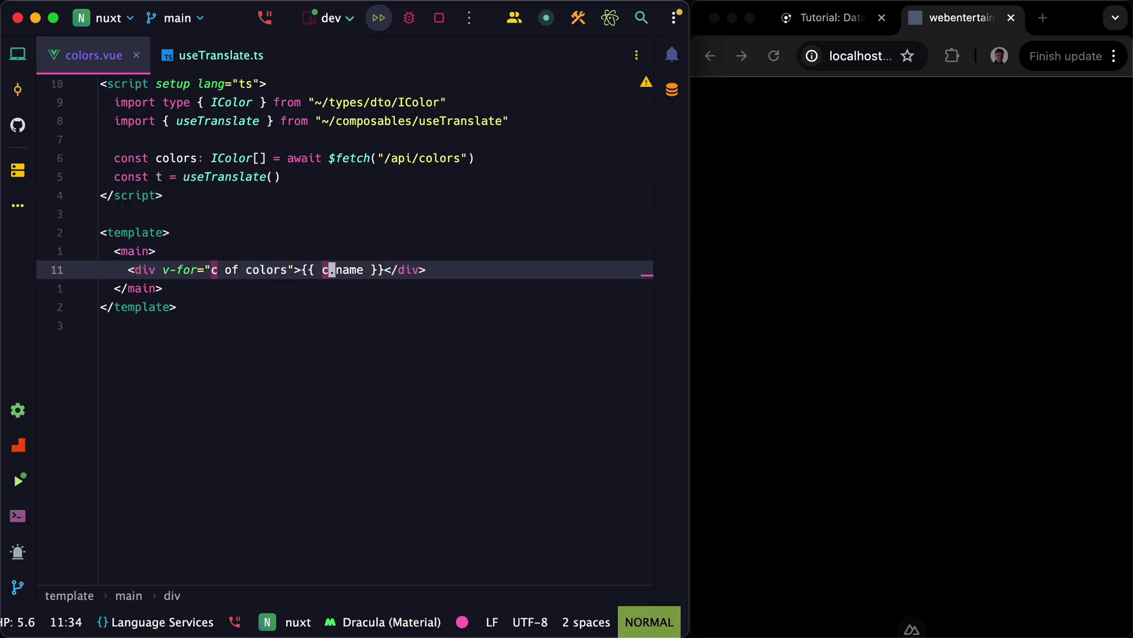
pyautogui.write('it(')
pyautogui.press('Escape')
pyautogui.press('l')
pyautogui.press('l')
pyautogui.press('l')
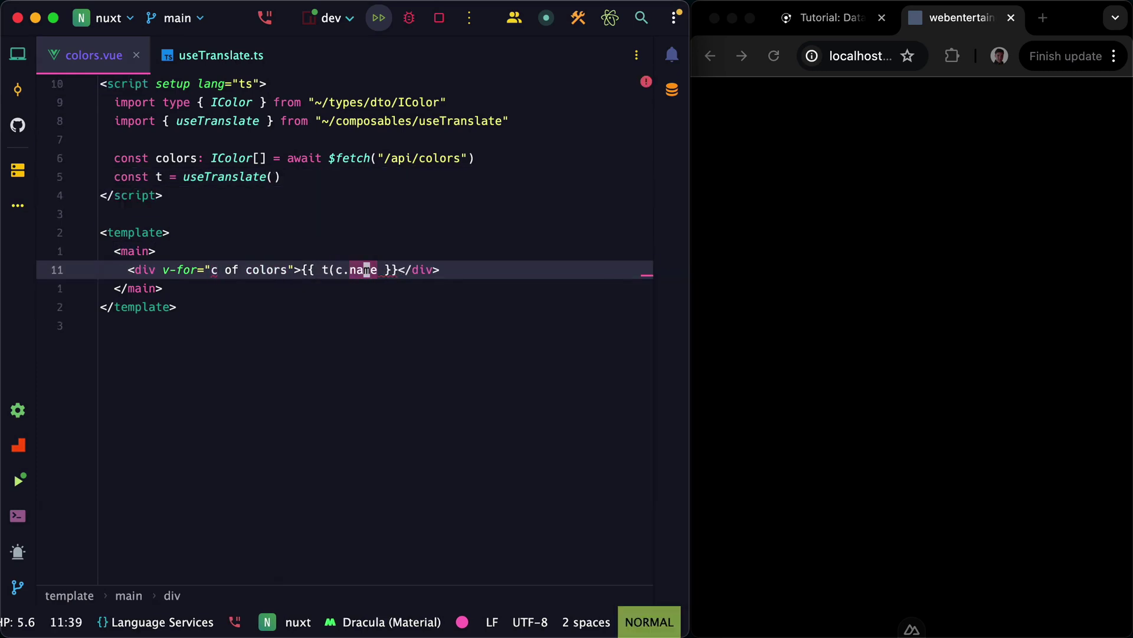
pyautogui.write('ea)')
pyautogui.press('Escape')
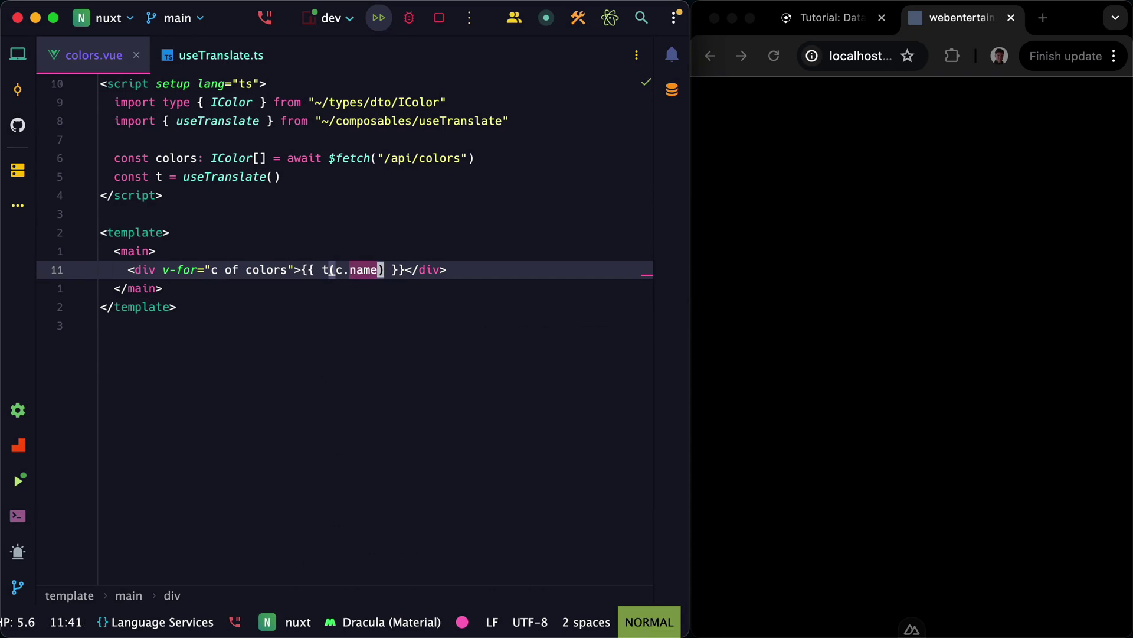
# Step: Reload the colors page to confirm it lists Red, Blue and Green
pyautogui.click(855, 373)
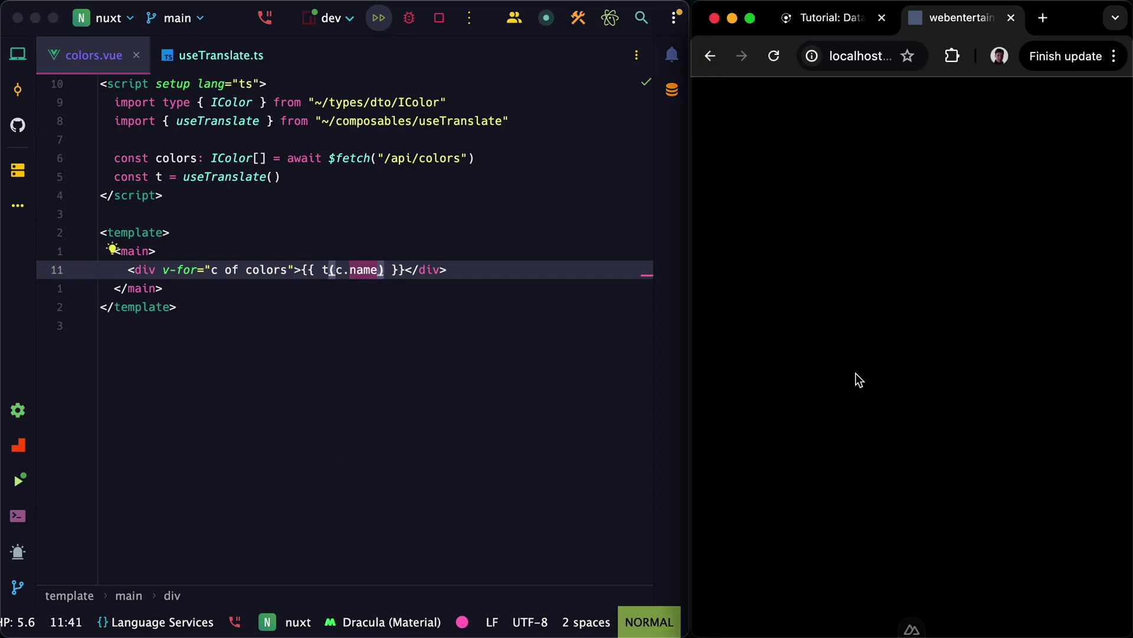
pyautogui.press('super+r')
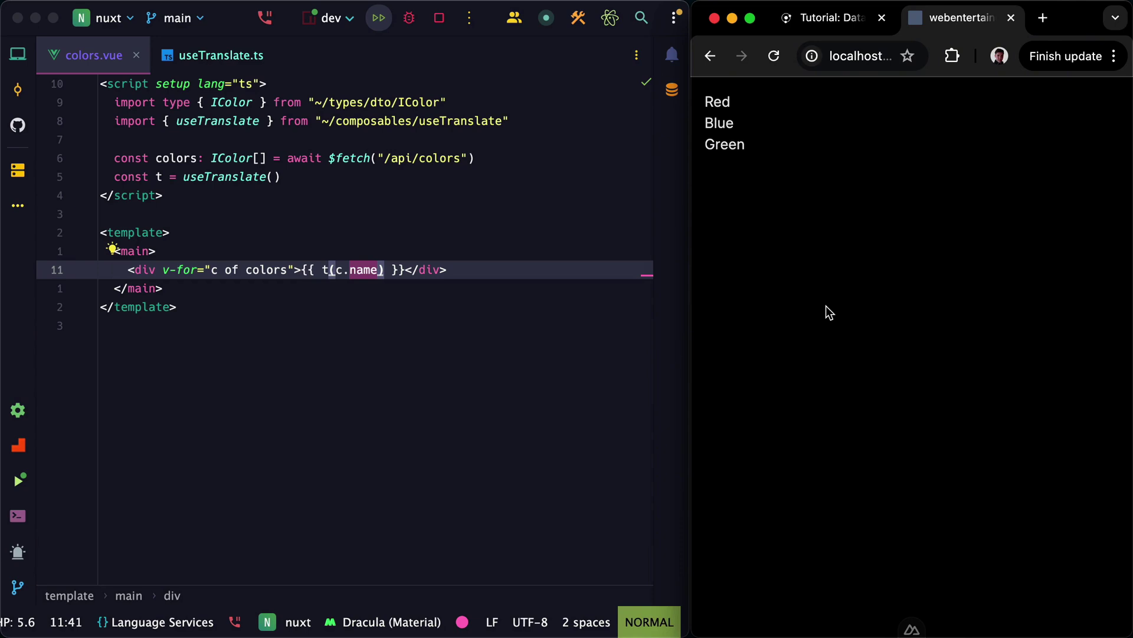
pyautogui.click(238, 289)
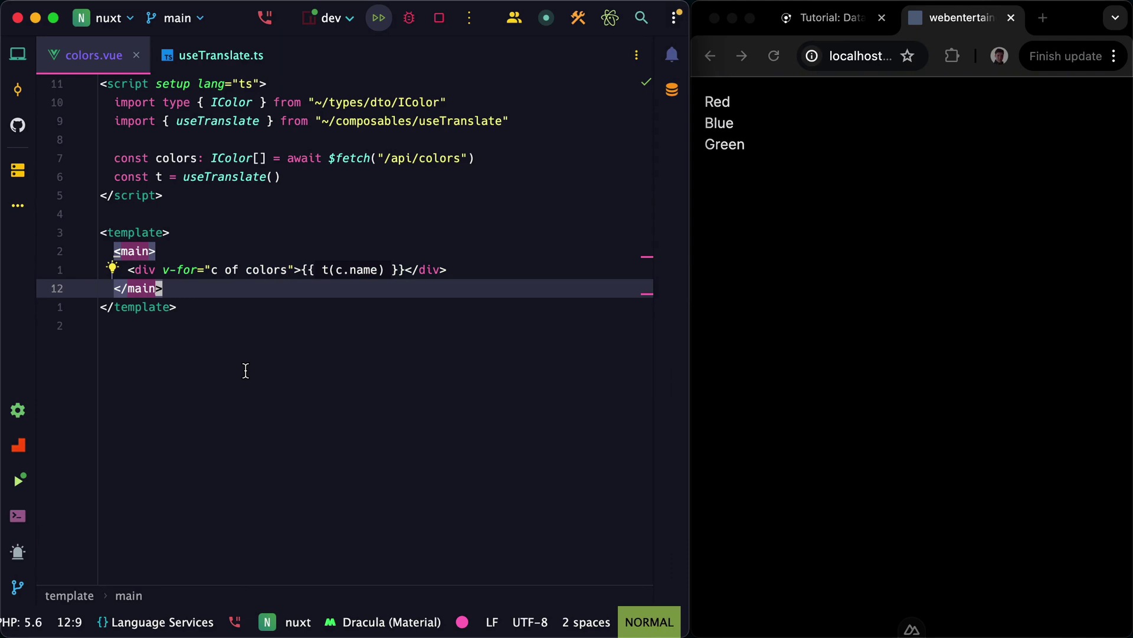
# Step: Add const { locale, availableLocales } = useI18n() with its #i18n import in colors.vue
pyautogui.click(249, 122)
pyautogui.moveTo(220, 121)
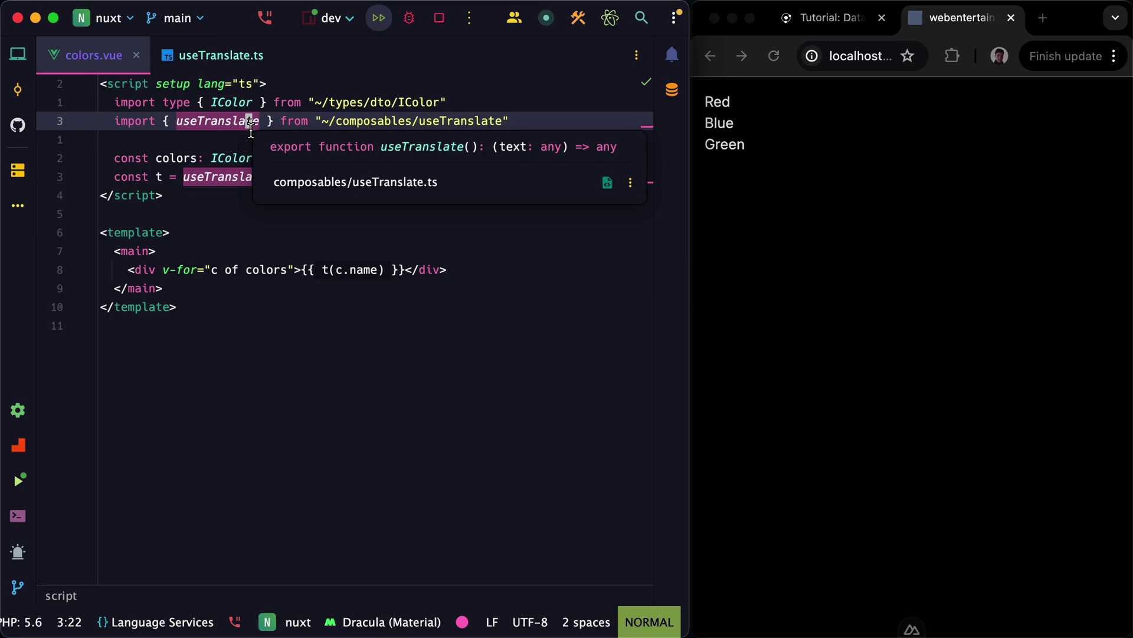
pyautogui.press('j')
pyautogui.press('j')
pyautogui.press('j')
pyautogui.write('o')
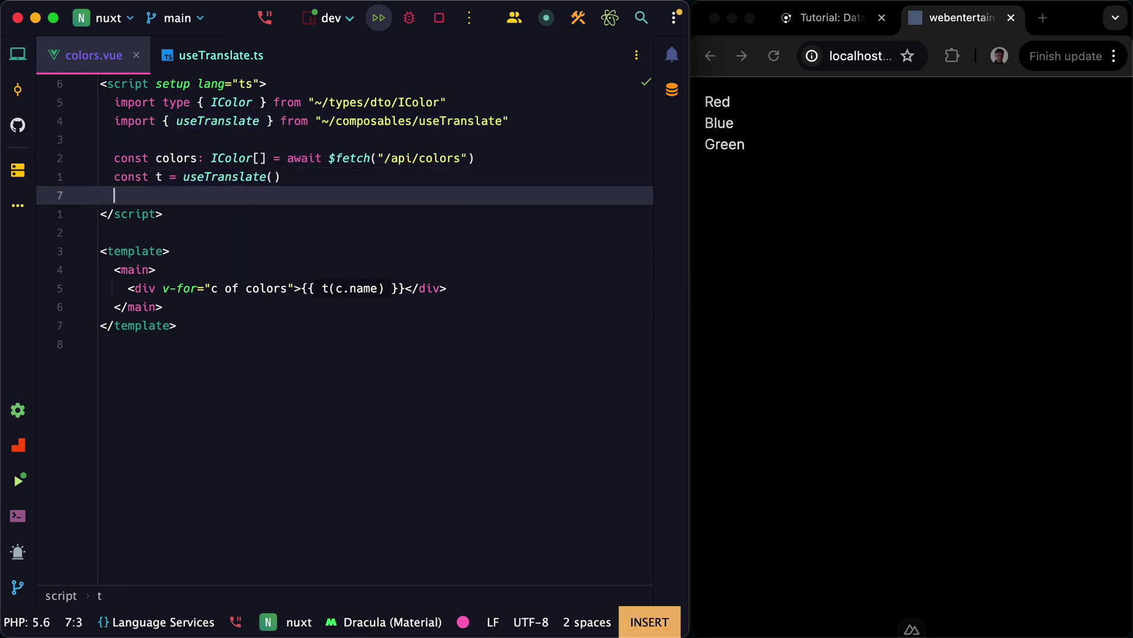
pyautogui.write('const {} = ')
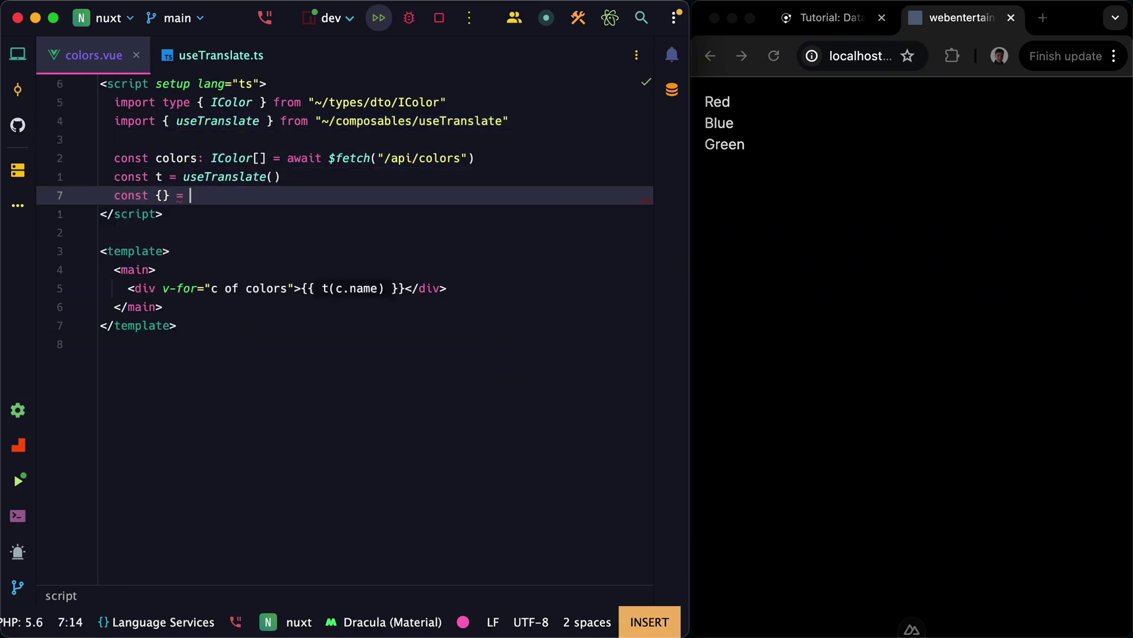
pyautogui.write('useI18n')
pyautogui.hotkey('alt', 'Return')
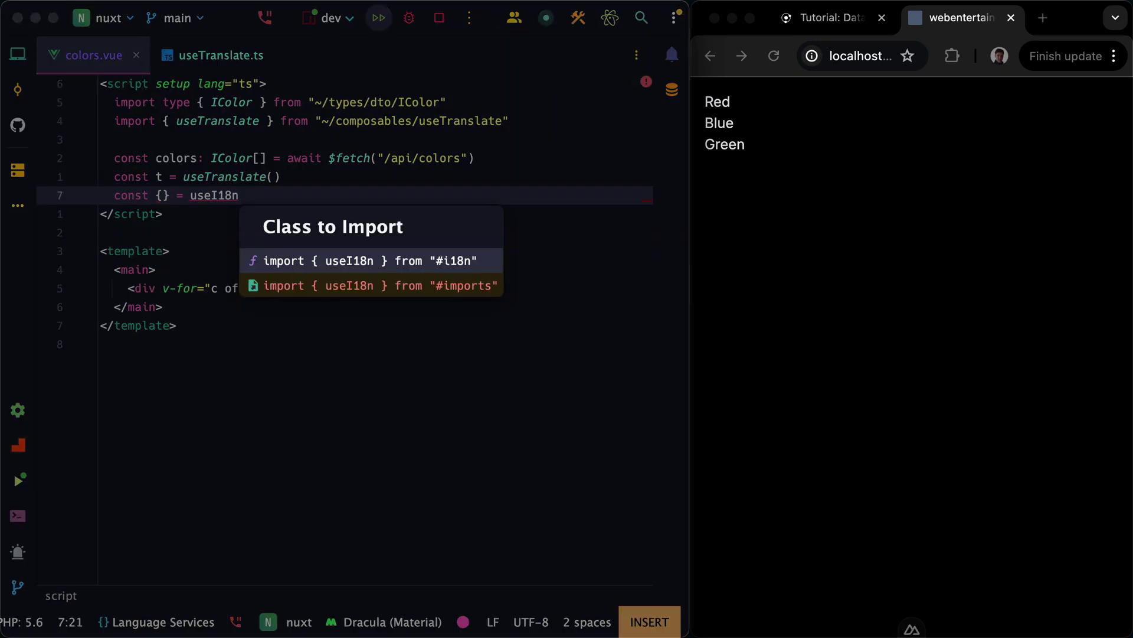
pyautogui.press('Return')
pyautogui.write('(')
pyautogui.press('Escape')
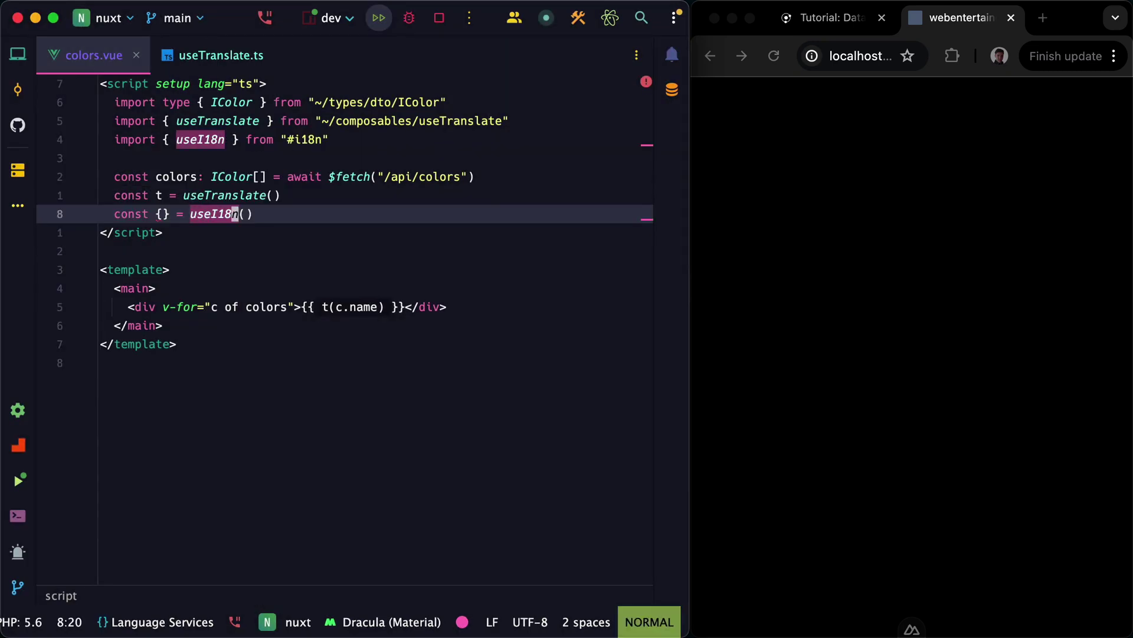
pyautogui.press('b')
pyautogui.press('b')
pyautogui.press('b')
pyautogui.write('alo')
pyautogui.press('Return')
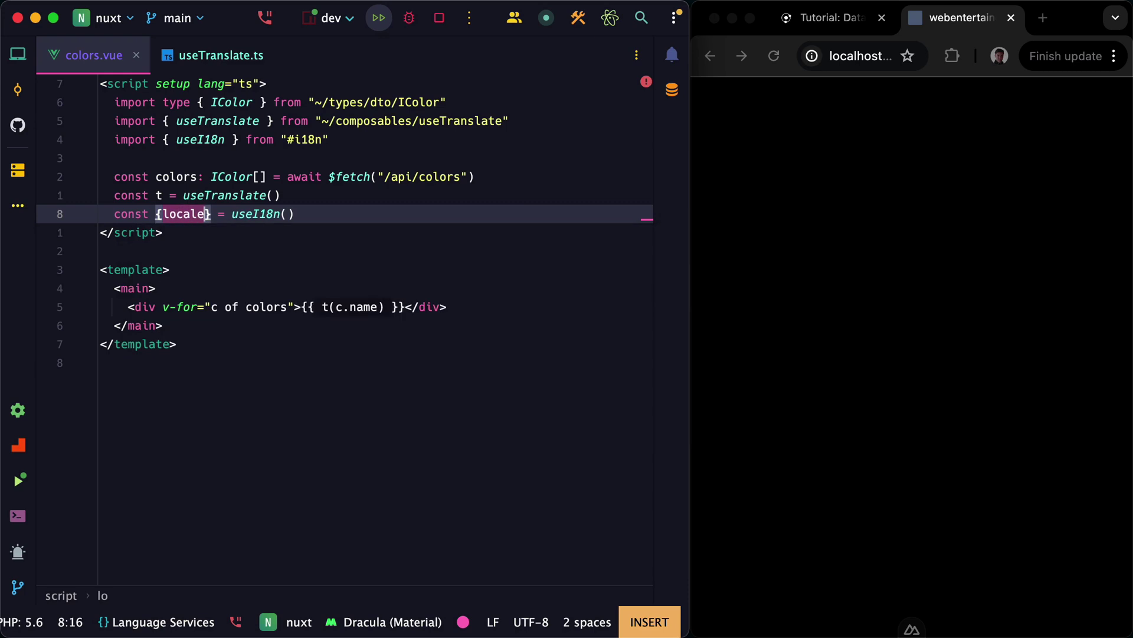
pyautogui.write(', ava')
pyautogui.press('Return')
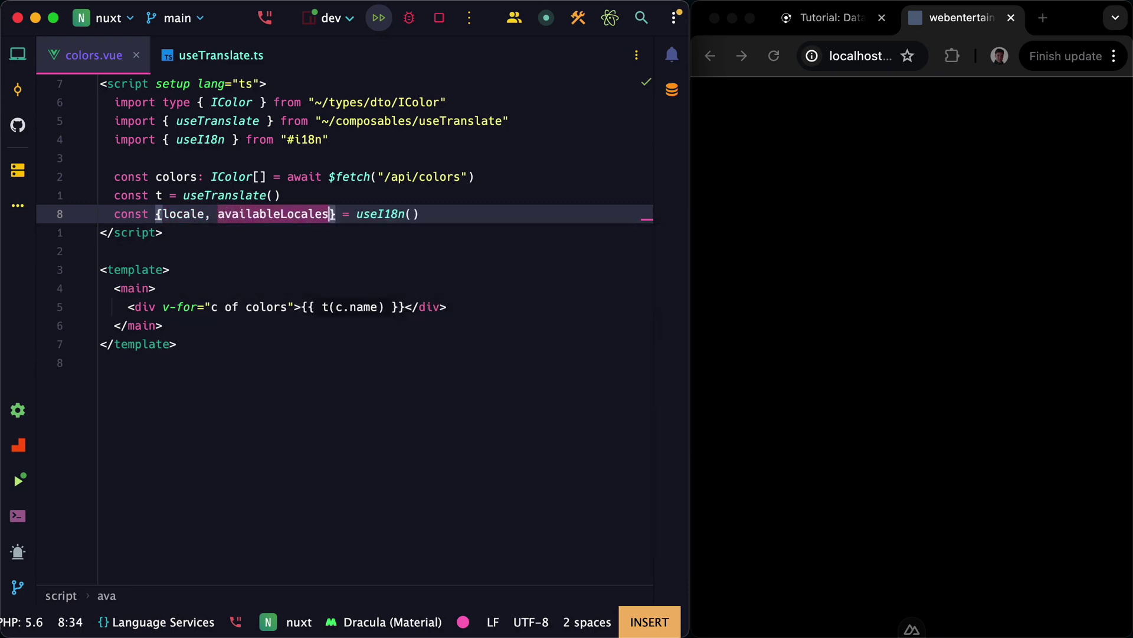
pyautogui.press('Escape')
pyautogui.press('j')
pyautogui.press('j')
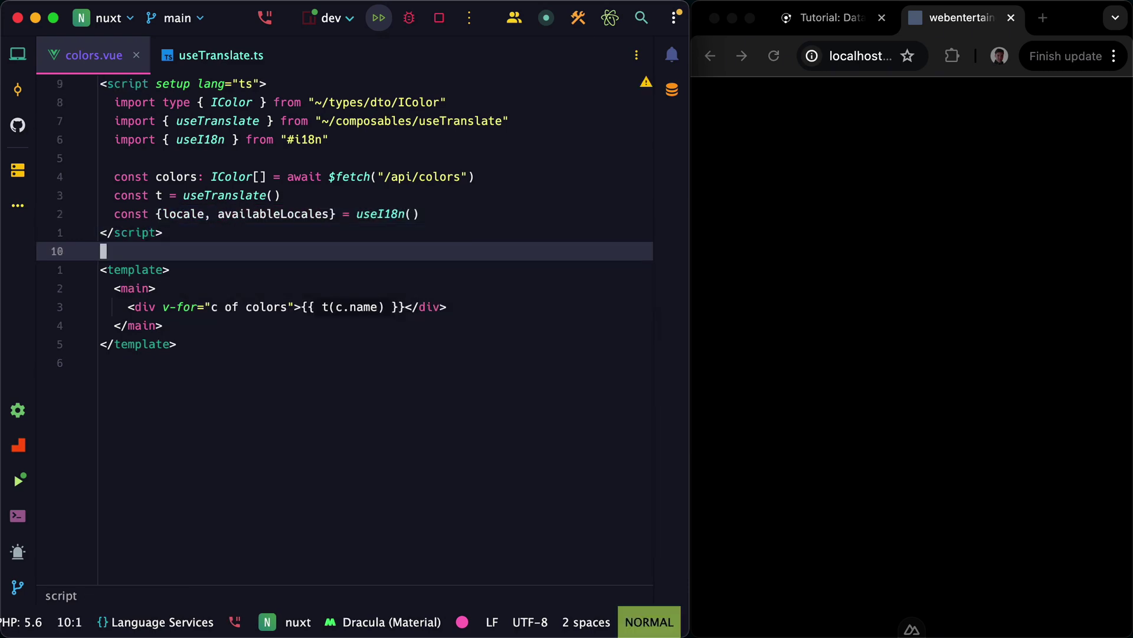
pyautogui.press('j')
pyautogui.press('j')
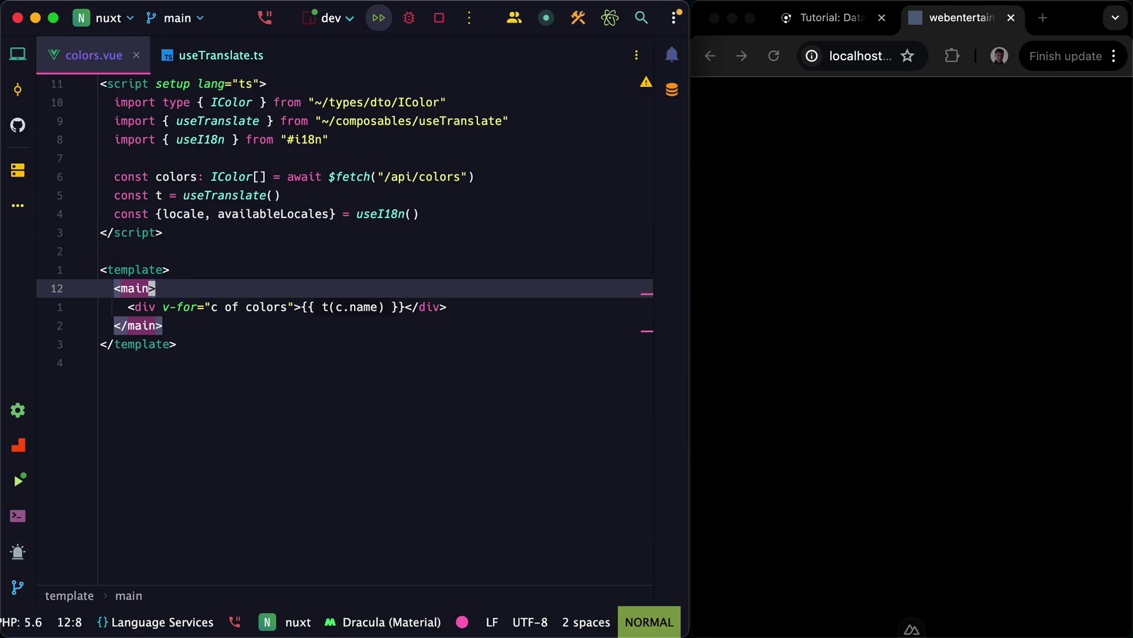
pyautogui.write('o')
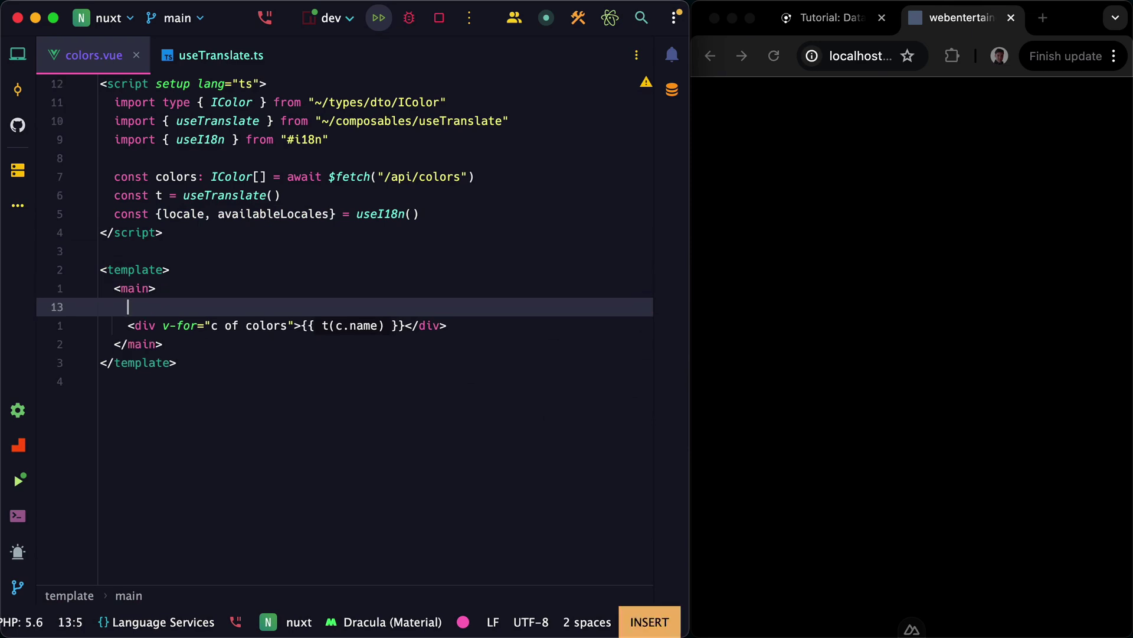
pyautogui.write('.flex')
# Step: Add a flex div containing a button with v-for="l of availableLocales"
pyautogui.press('Tab')
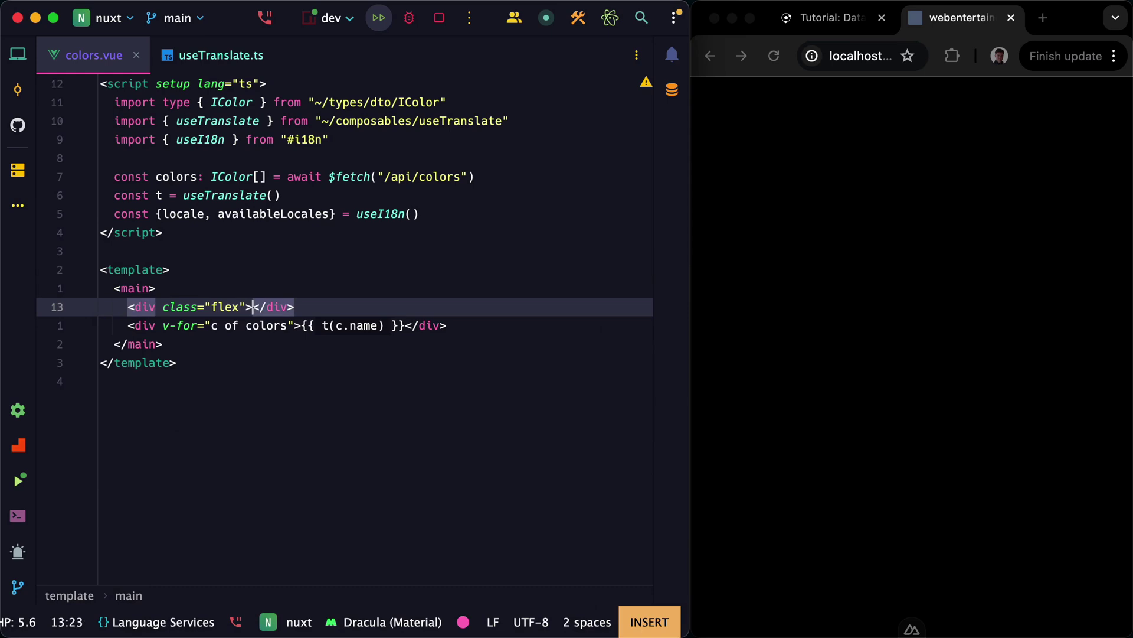
pyautogui.press('Escape')
pyautogui.press('a')
pyautogui.press('Return')
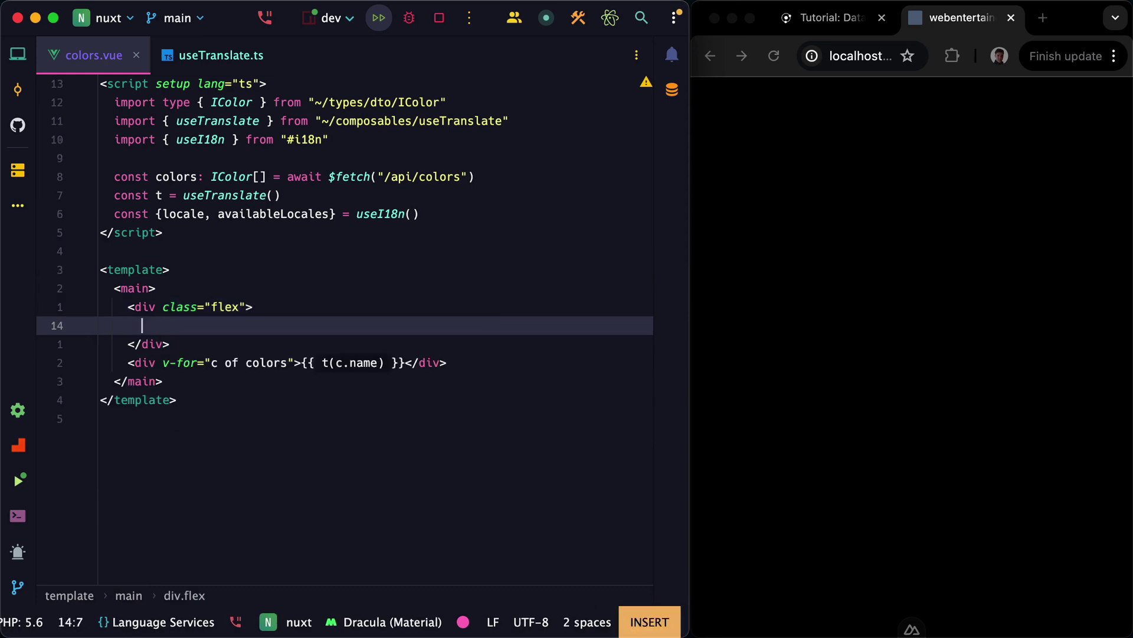
pyautogui.write('<button')
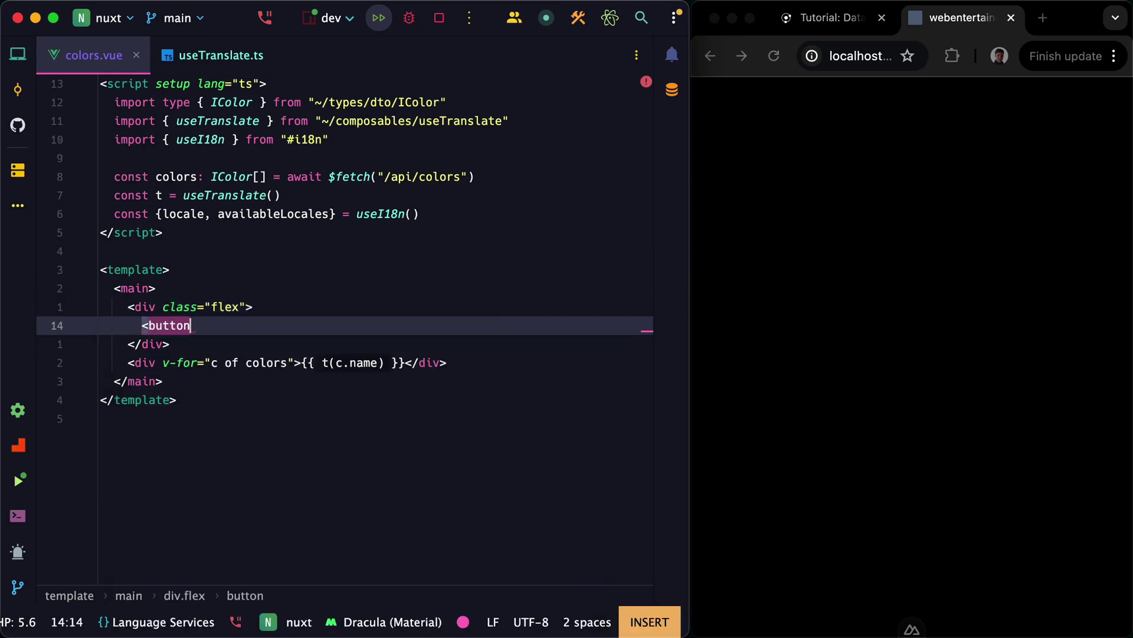
pyautogui.write('></button>')
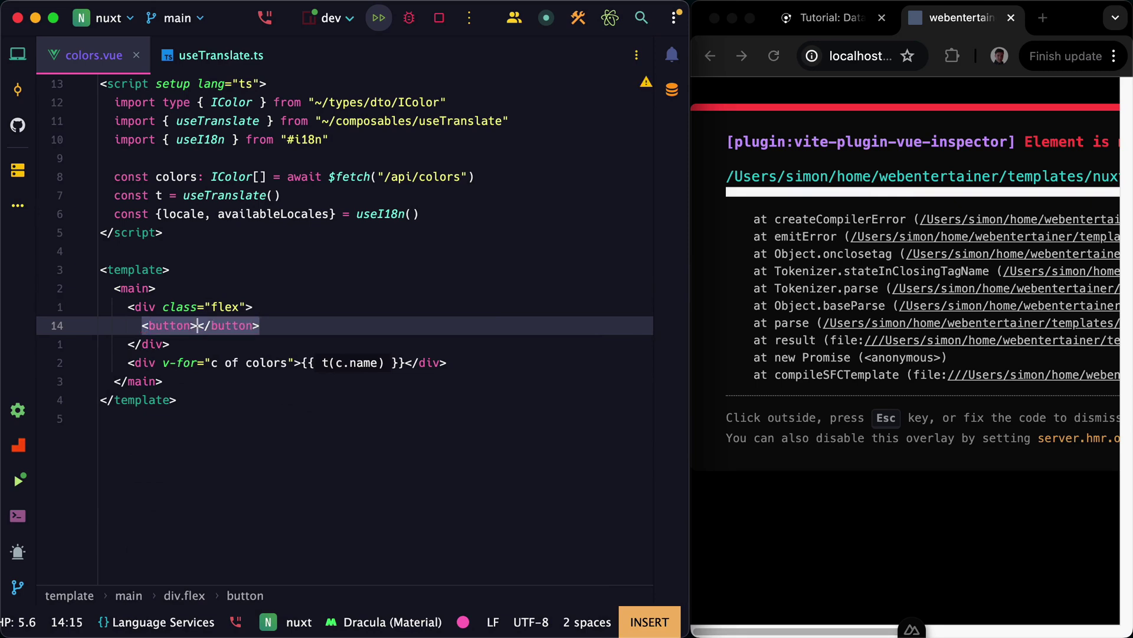
pyautogui.press('Escape')
pyautogui.write('i v-f')
pyautogui.press('Return')
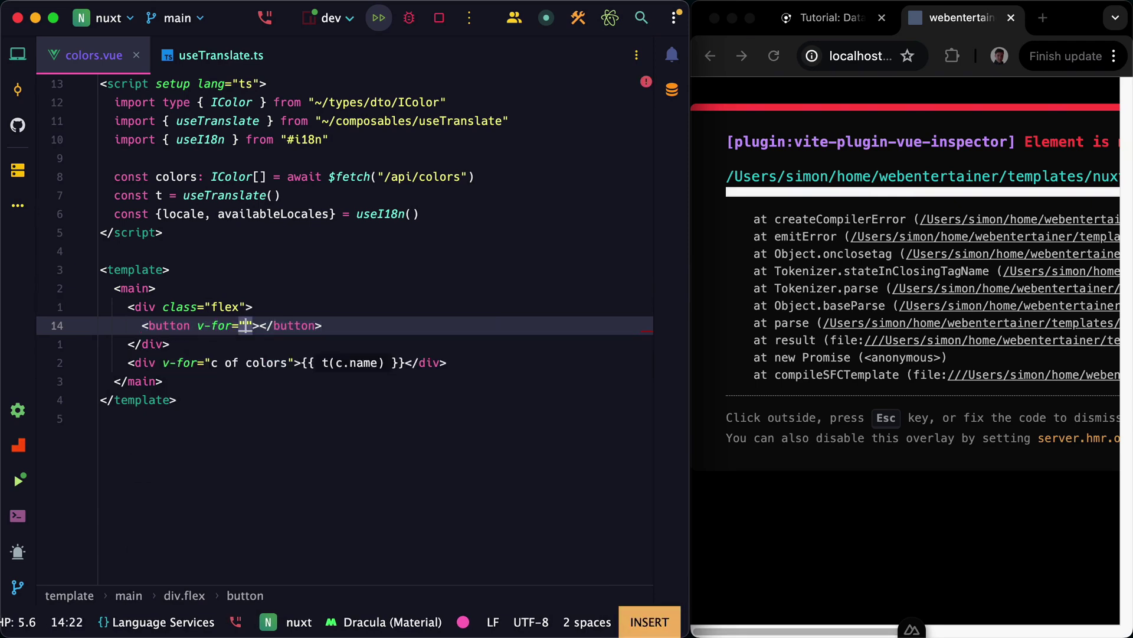
pyautogui.write('l of av')
pyautogui.press('Return')
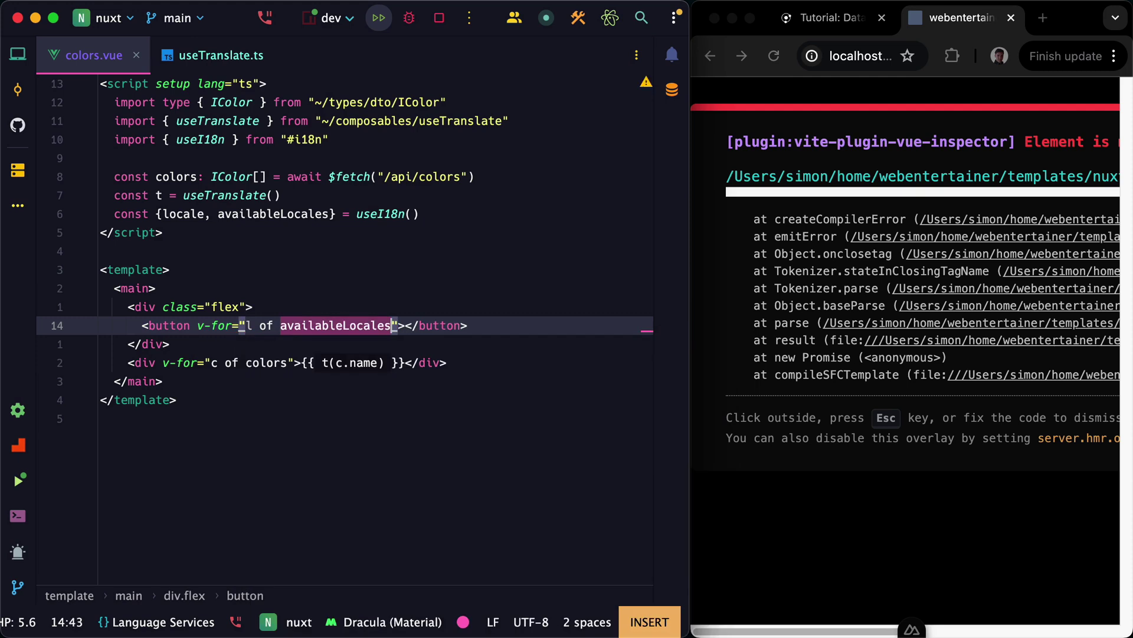
pyautogui.press('Escape')
pyautogui.write('la')
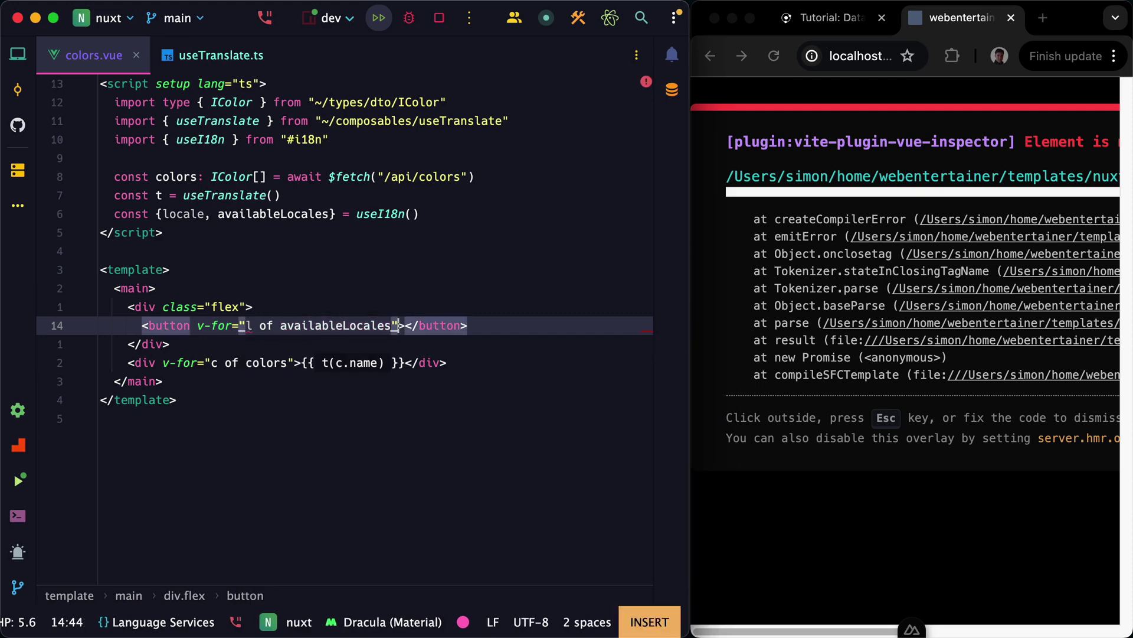
pyautogui.write(' @cl')
pyautogui.press('Return')
pyautogui.write('l')
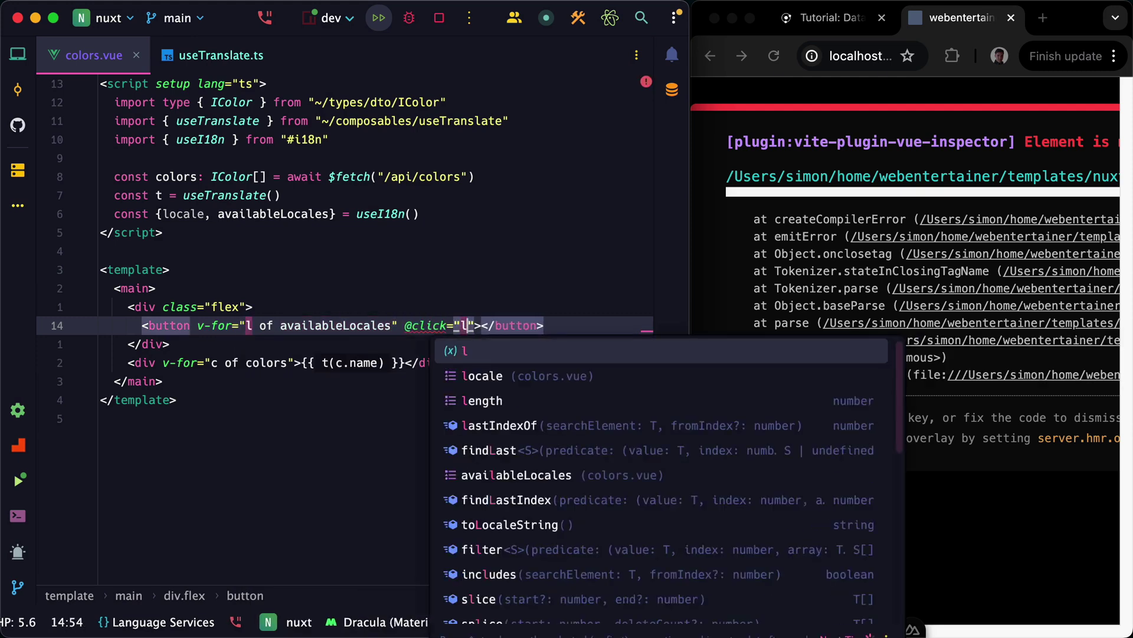
pyautogui.write('o')
pyautogui.press('Return')
pyautogui.write('=')
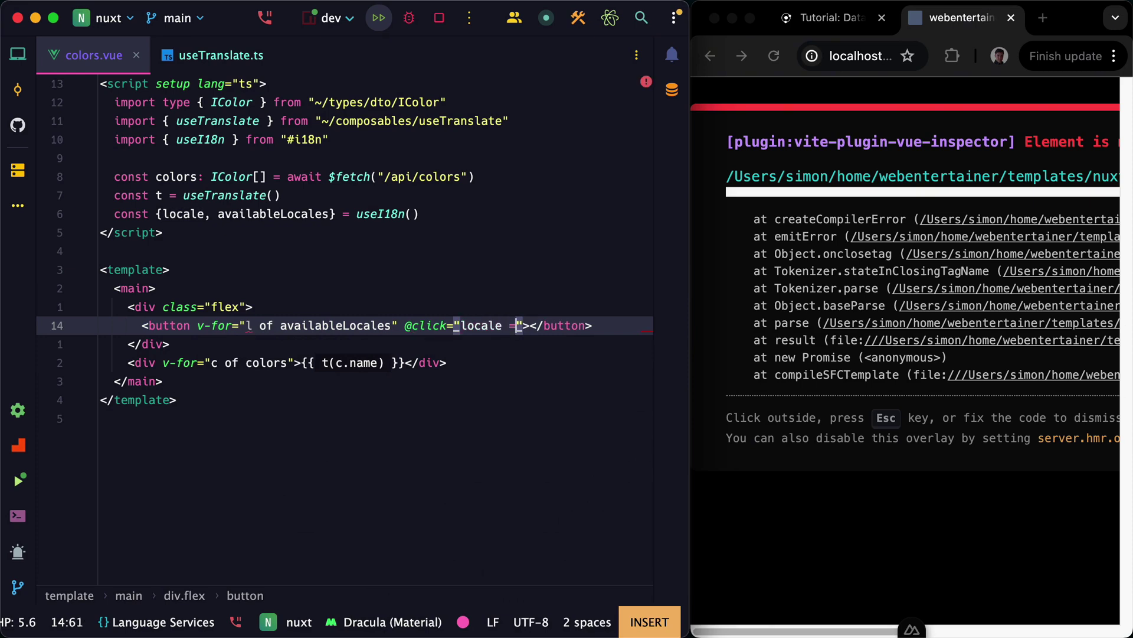
pyautogui.write(' l')
pyautogui.press('Escape')
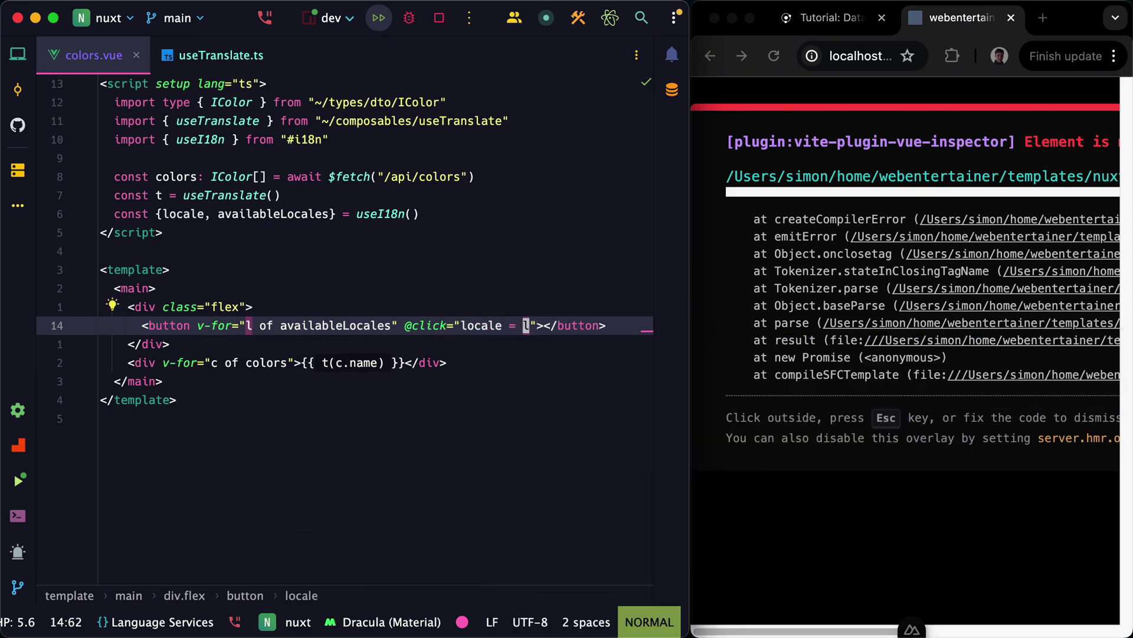
pyautogui.press('a')
pyautogui.press('Escape')
pyautogui.write('la class="p-')
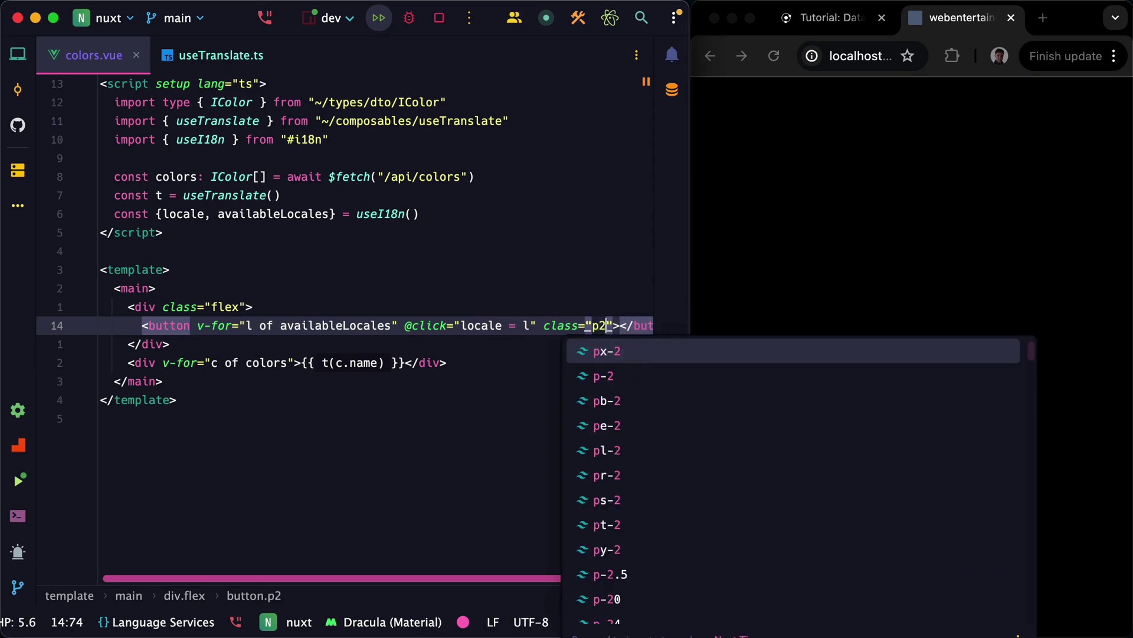
pyautogui.press('Return')
pyautogui.press('Escape')
pyautogui.press('l')
pyautogui.press('l')
pyautogui.press('a')
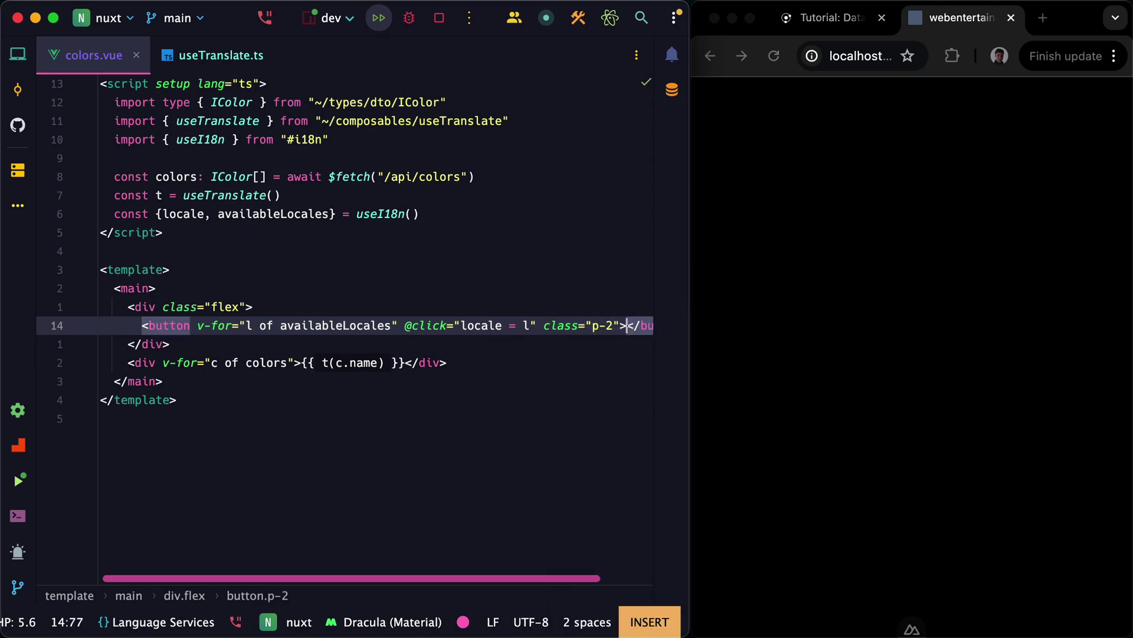
pyautogui.press('Return')
pyautogui.write('{{ l')
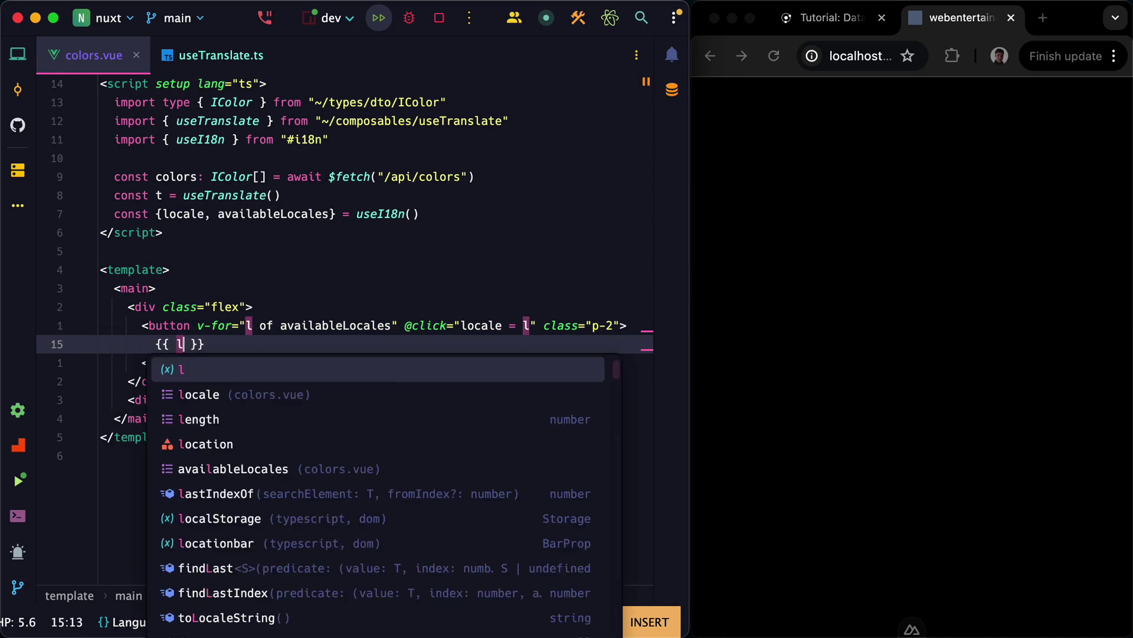
pyautogui.write('.')
pyautogui.press('Return')
pyautogui.press('Escape')
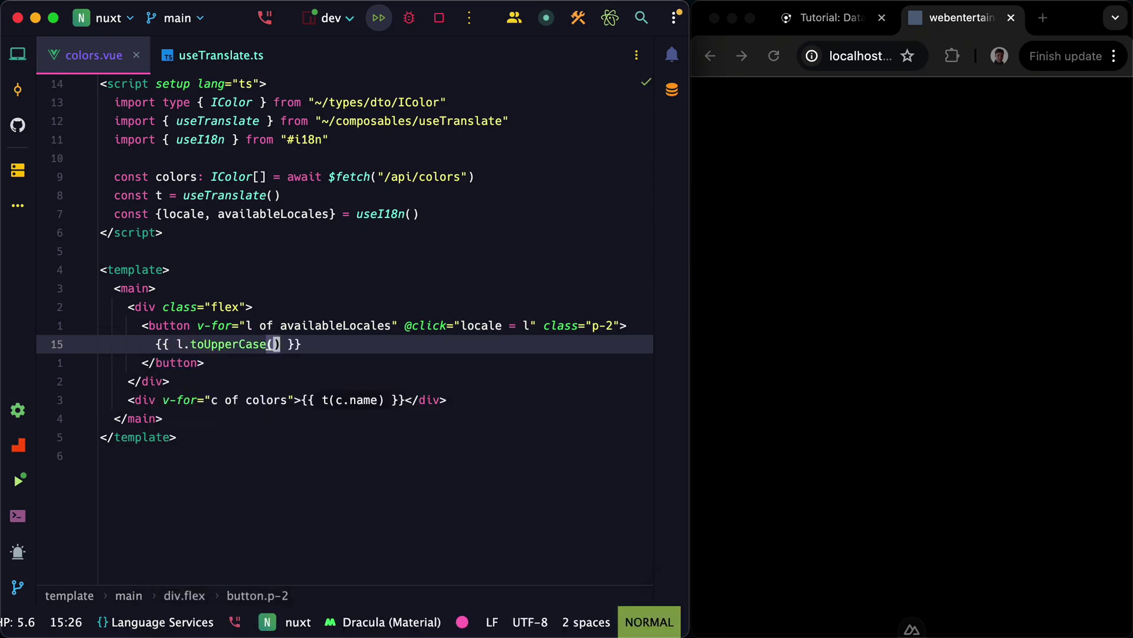
# Step: Try the DE, EN and FR buttons, ending on German names Rot, Blau, Grün
pyautogui.click(868, 506)
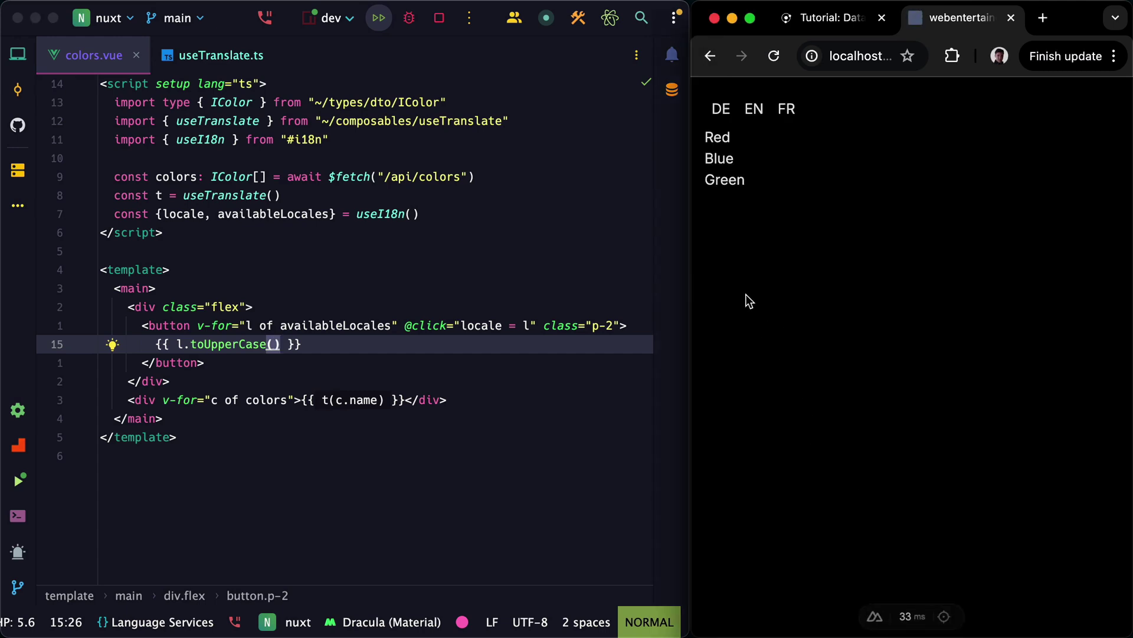
pyautogui.click(724, 110)
pyautogui.click(753, 111)
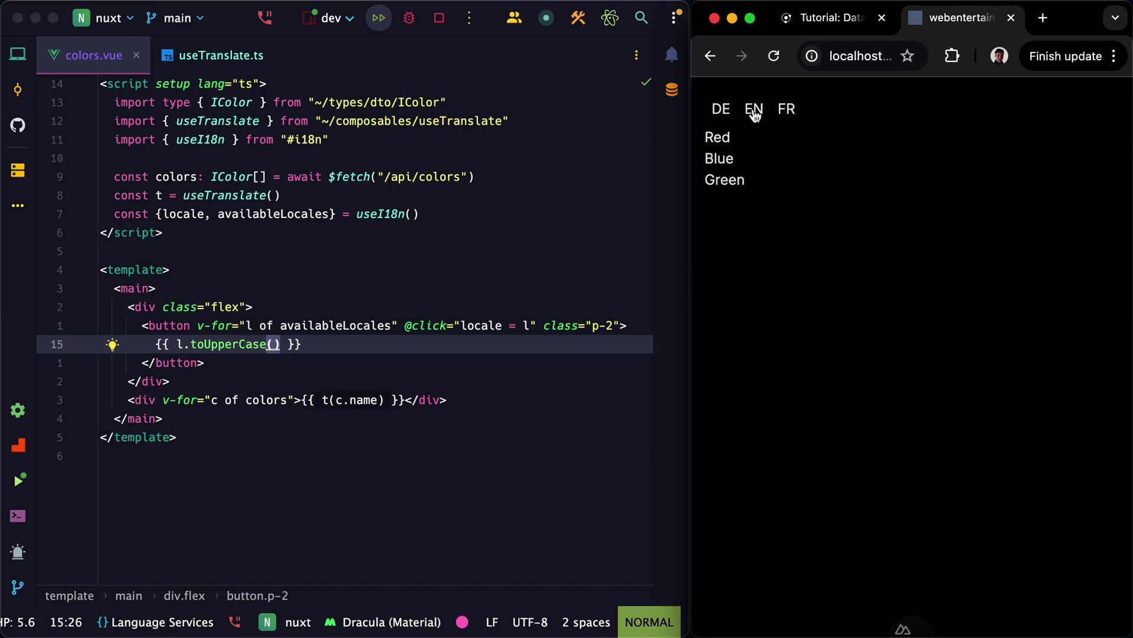
pyautogui.click(787, 115)
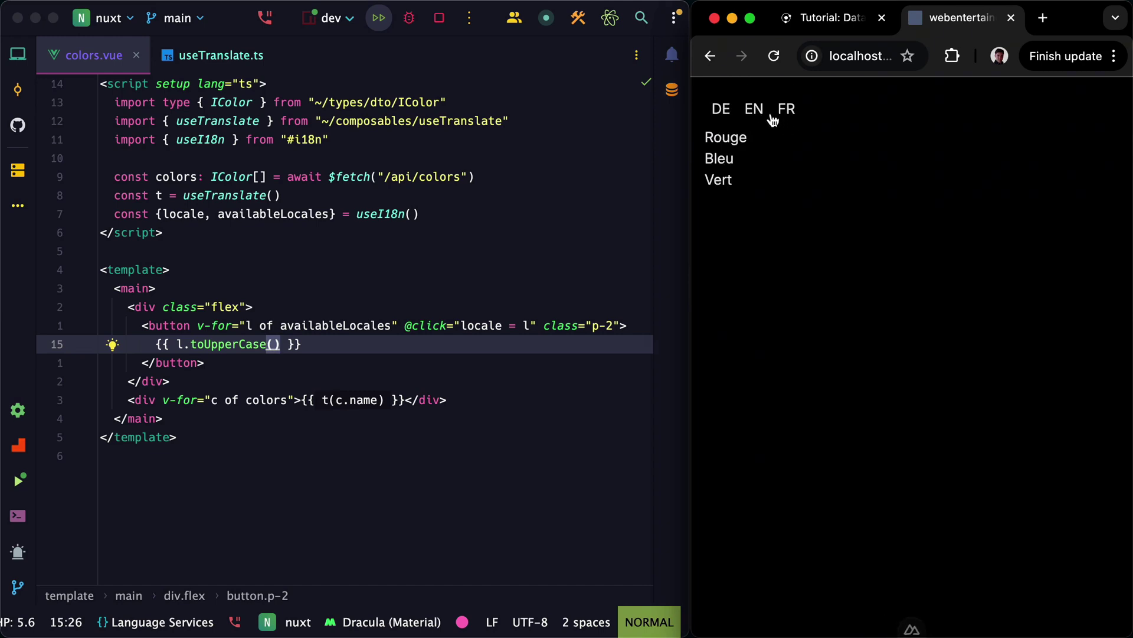
pyautogui.click(753, 116)
pyautogui.click(479, 400)
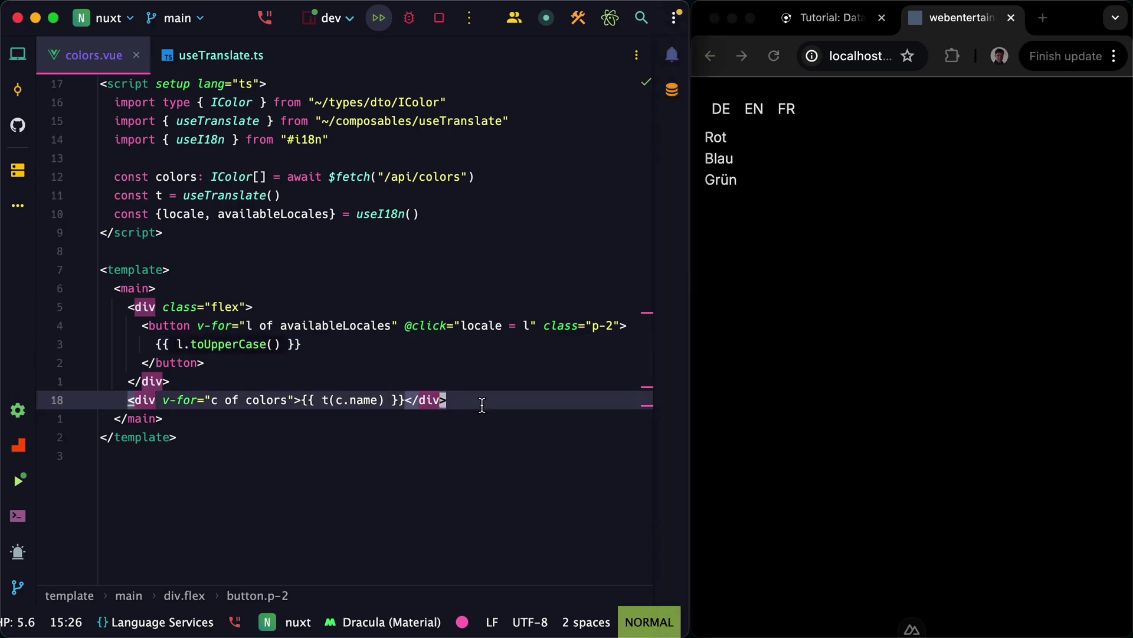